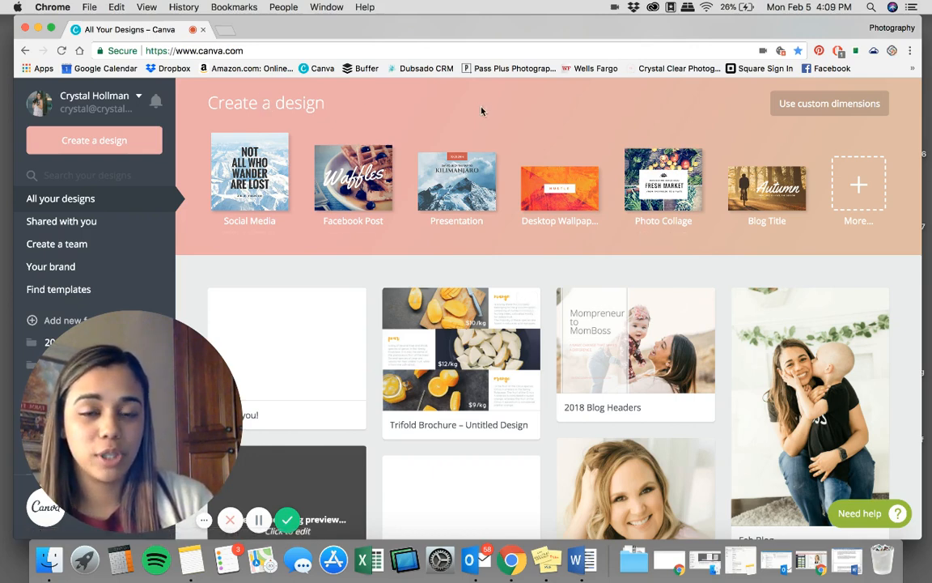
Examine the full range of design types, from social media posts to events, and return to the designs overview.
click(854, 179)
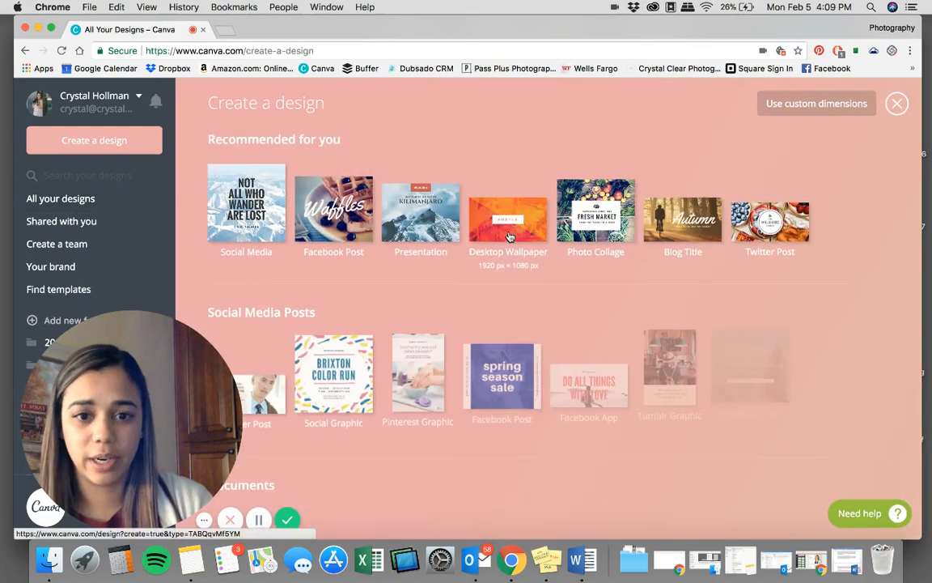
scroll(509, 235, down, 2)
scroll(509, 235, down, 2)
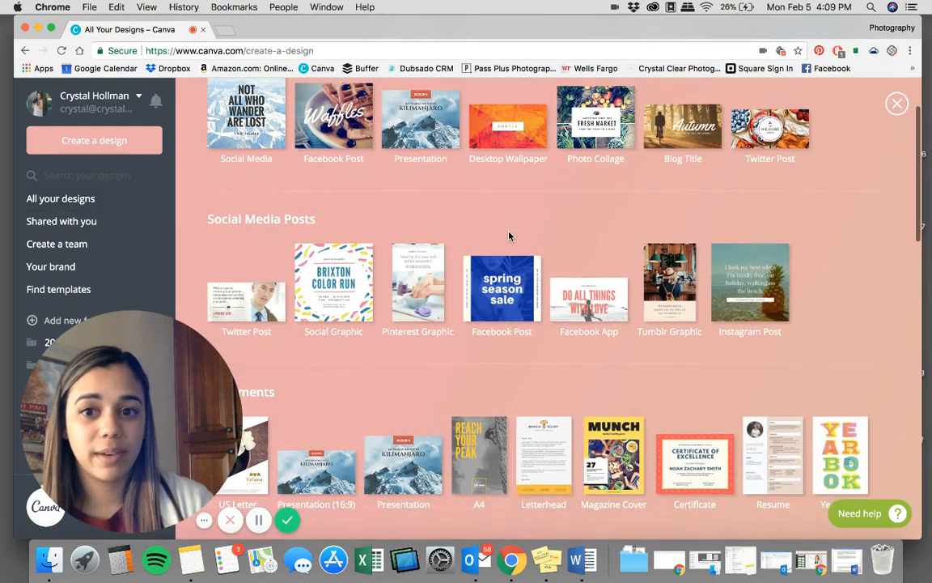
scroll(509, 236, up, 3)
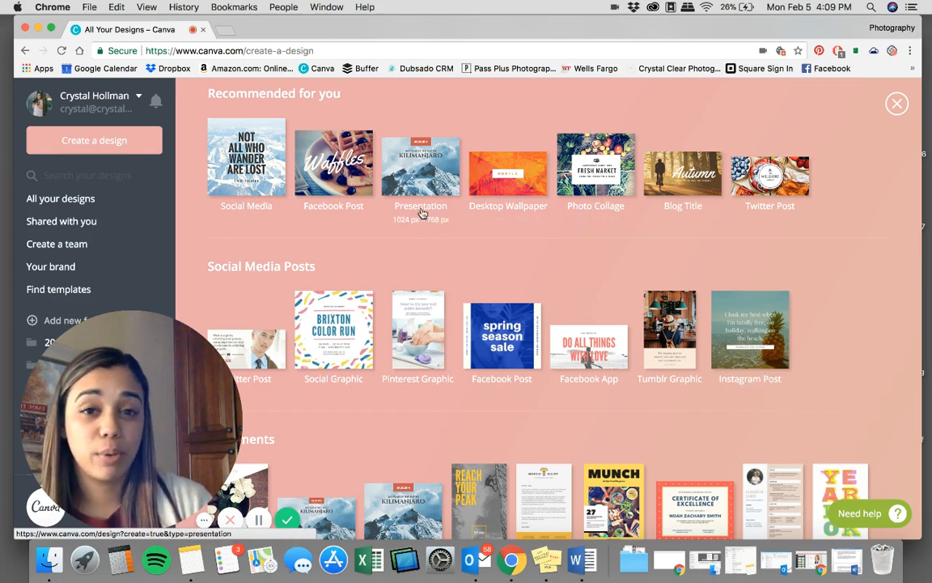
scroll(420, 213, down, 3)
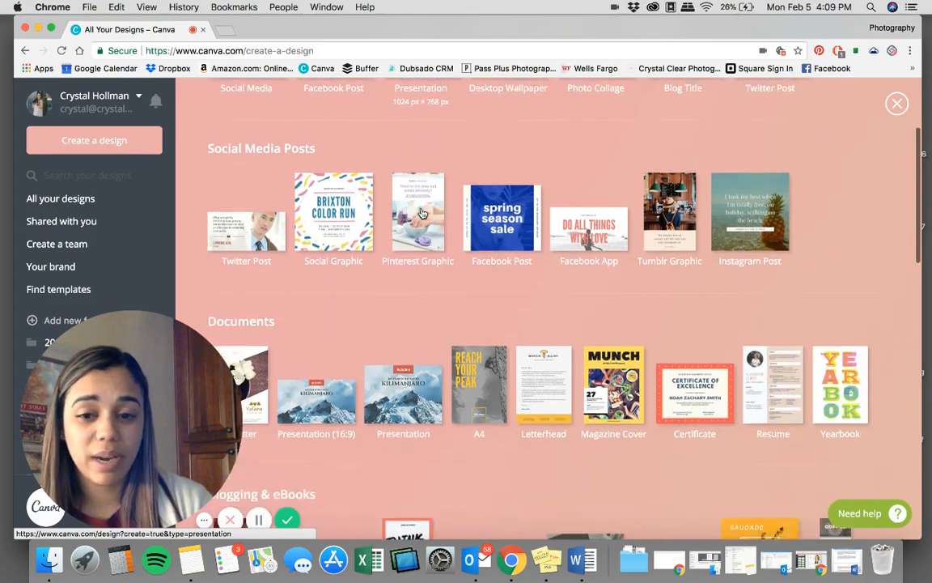
scroll(421, 213, down, 3)
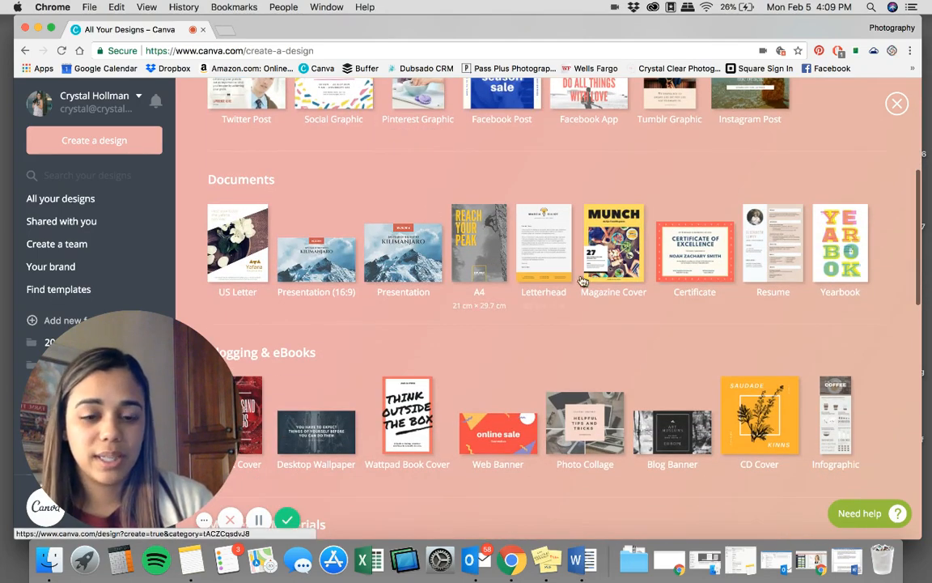
scroll(292, 482, down, 5)
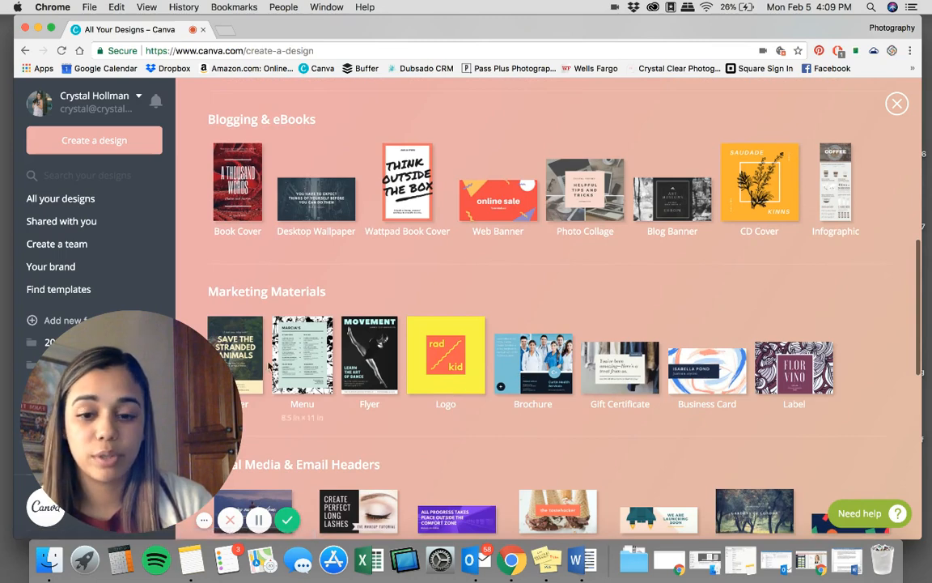
scroll(326, 403, down, 2)
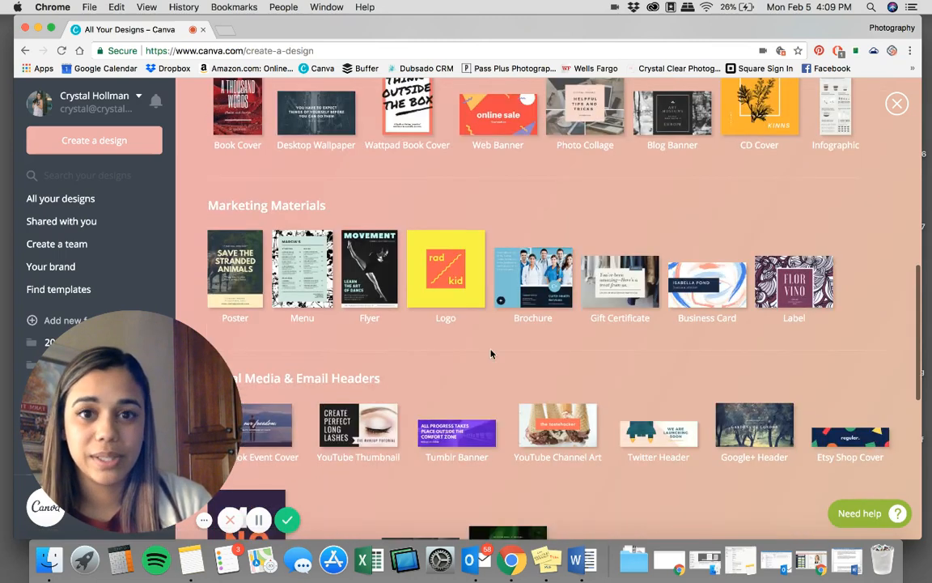
scroll(495, 340, down, 4)
scroll(501, 318, down, 5)
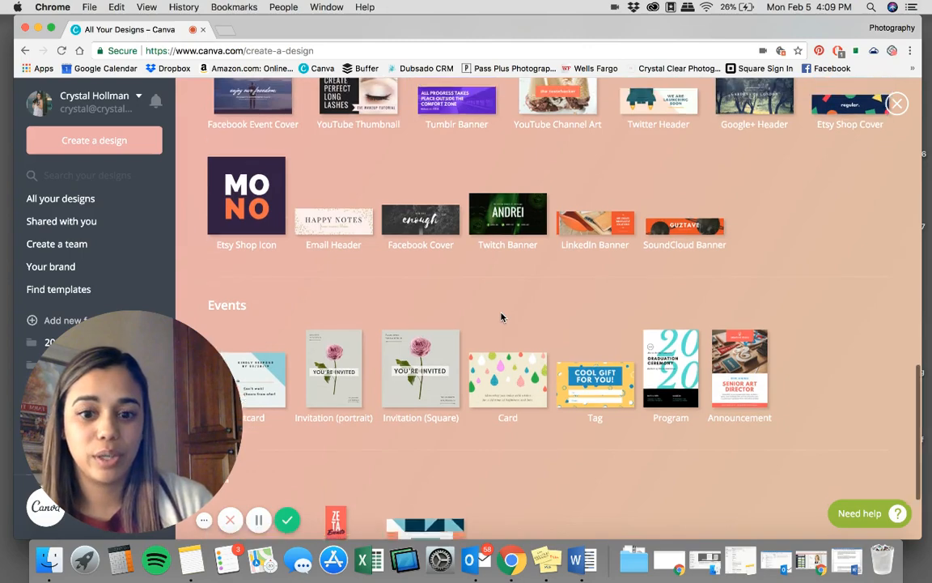
scroll(501, 318, up, 15)
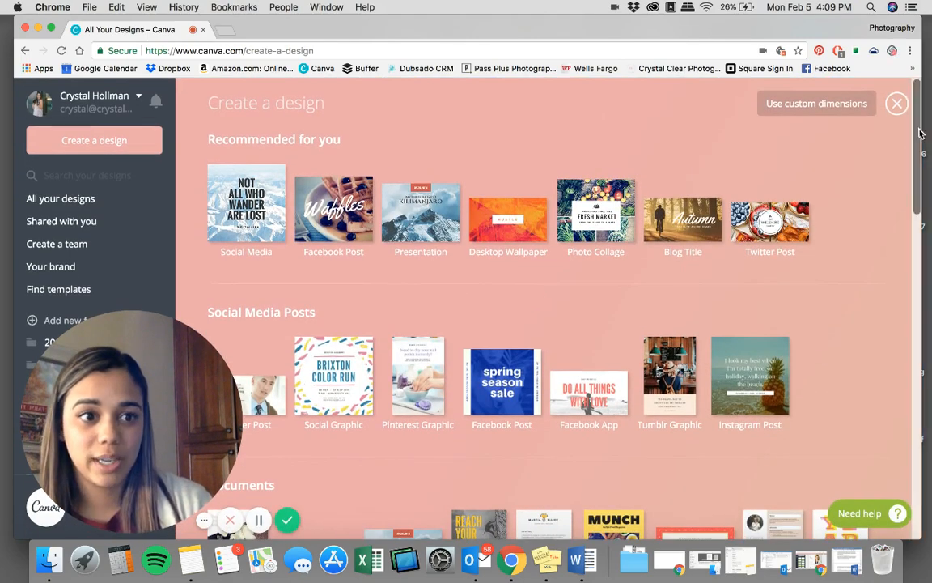
click(897, 102)
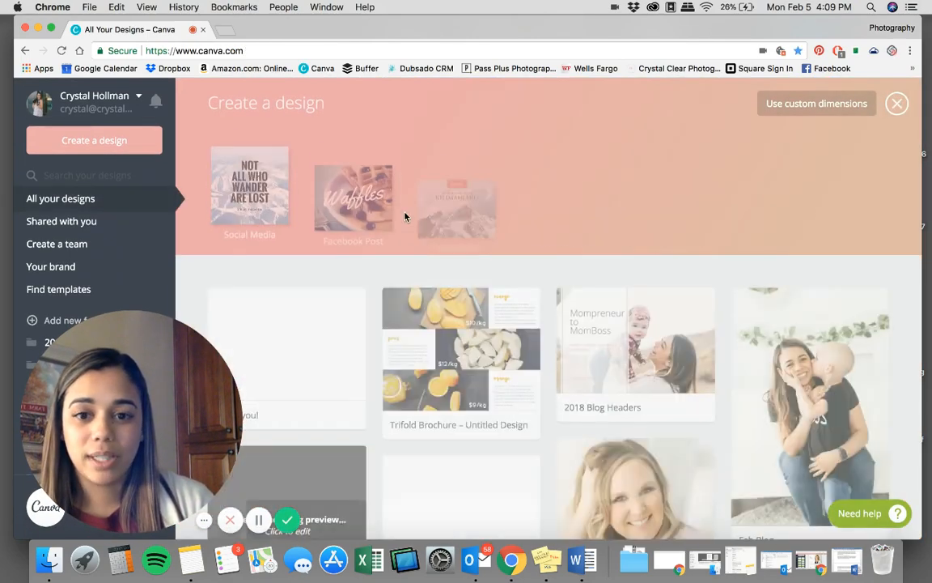
Open the existing 7 x 5 in "thank you!" design and check its file options.
click(307, 358)
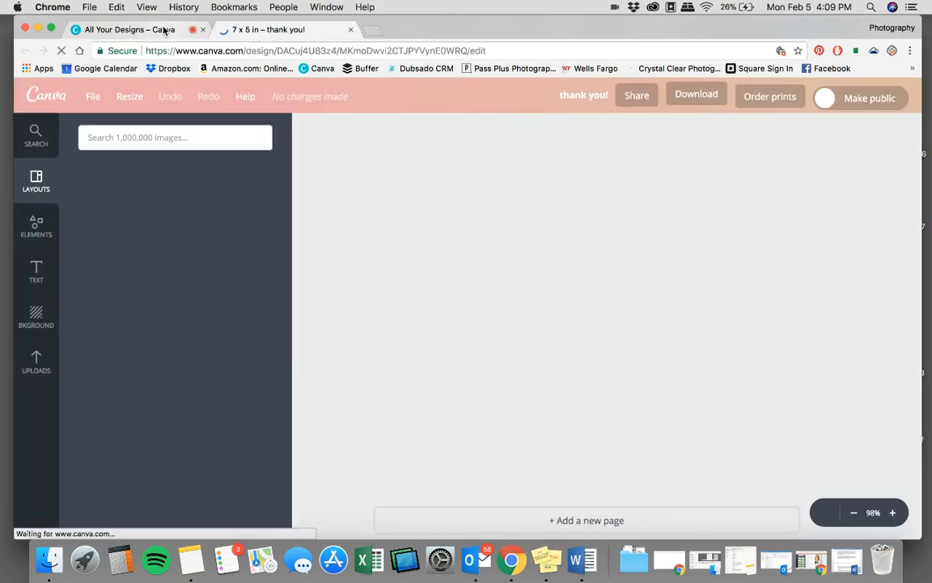
drag(162, 29, 195, 23)
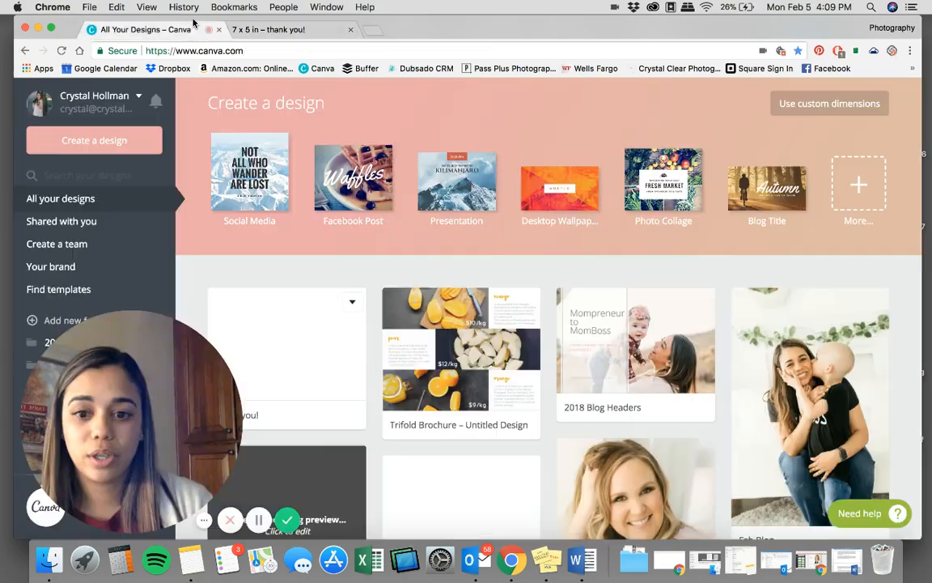
click(274, 31)
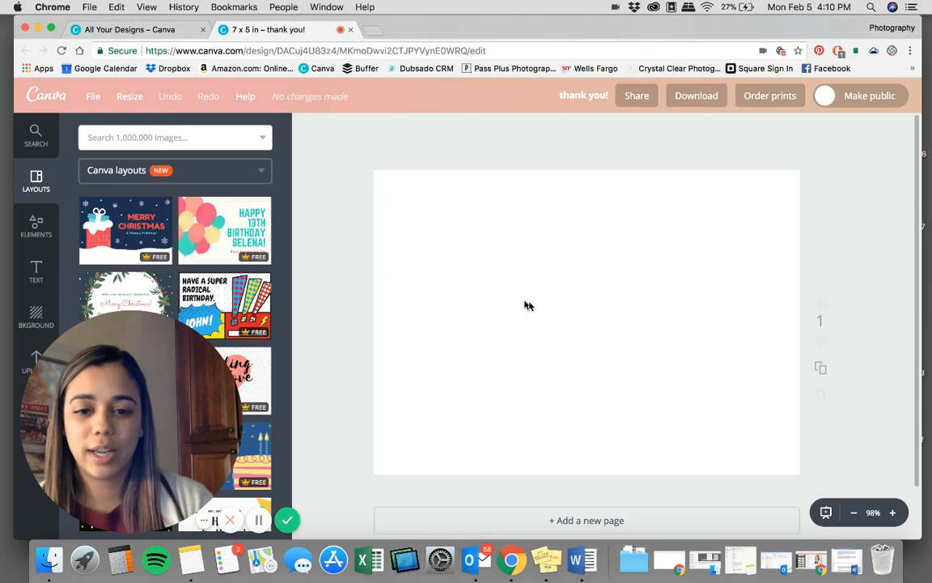
click(91, 98)
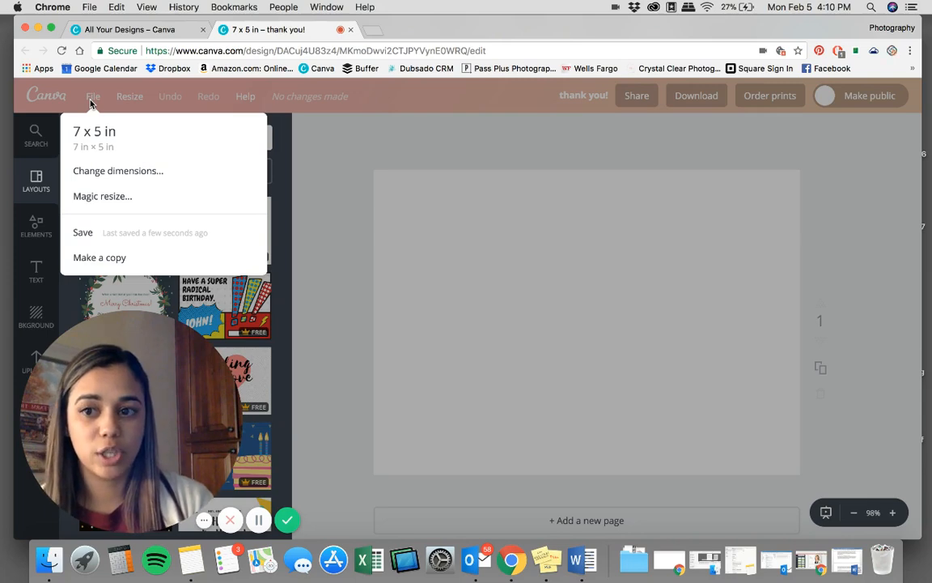
click(91, 99)
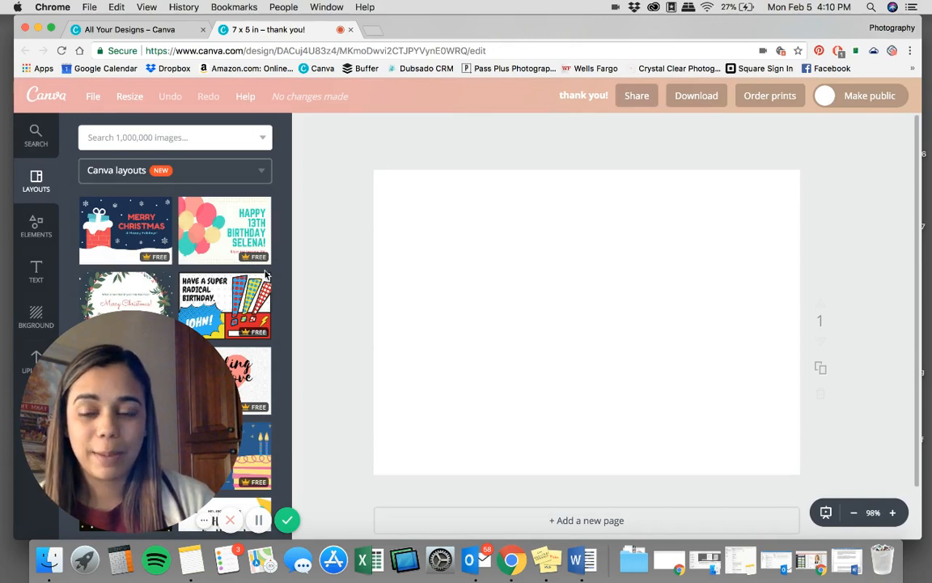
Apply the free Canva layout with the family beach photo and orange THANK YOU banner to the blank card.
scroll(179, 272, down, 1)
scroll(179, 271, down, 3)
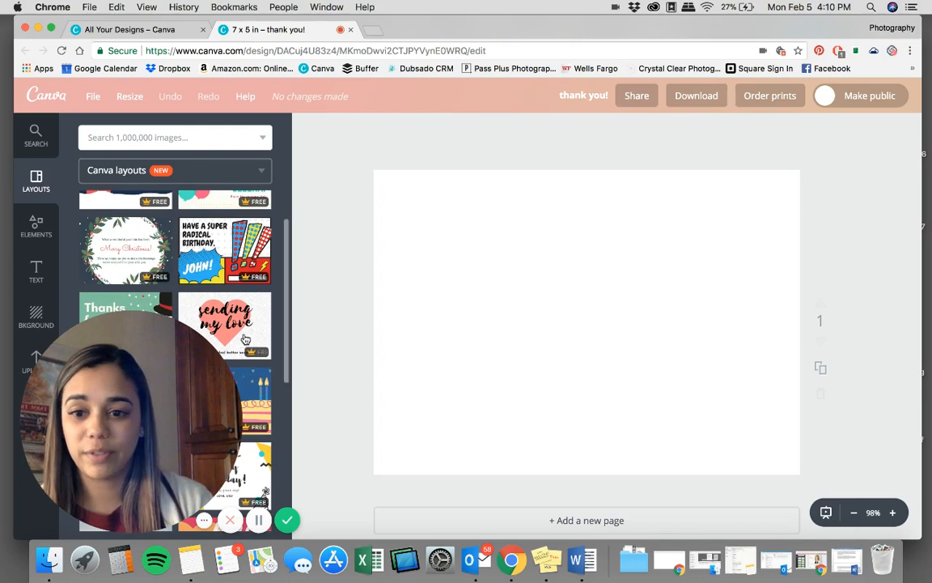
scroll(215, 336, down, 10)
scroll(245, 340, down, 6)
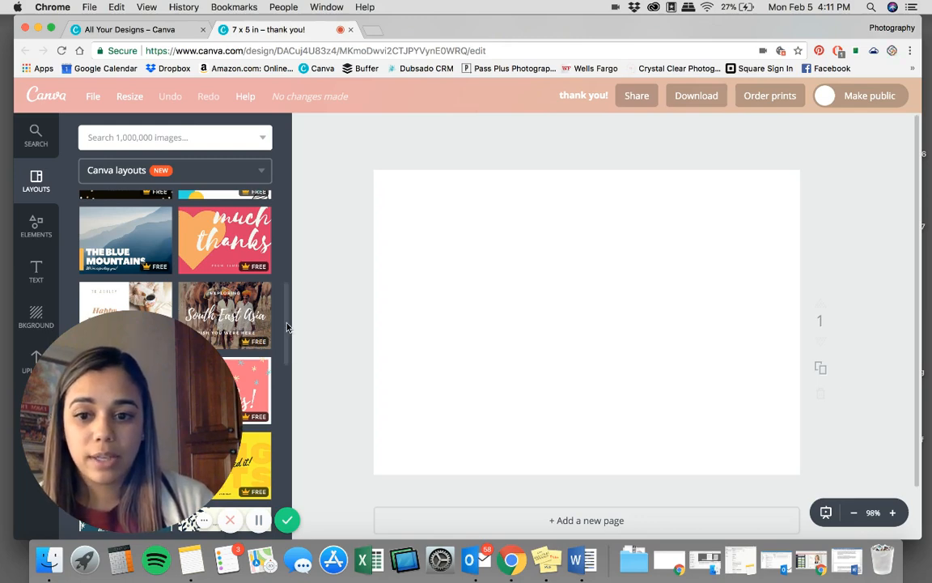
drag(285, 322, 281, 388)
drag(154, 396, 547, 391)
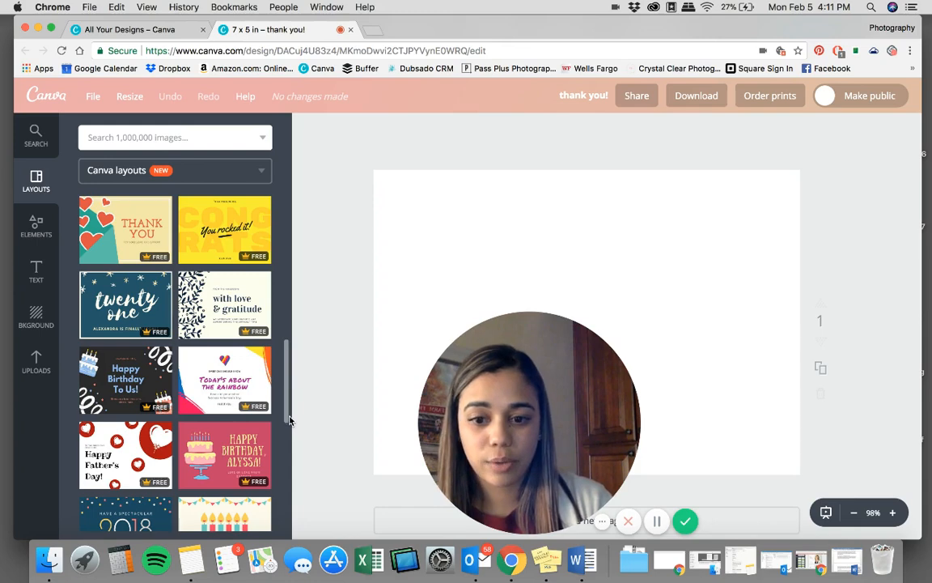
drag(286, 410, 283, 497)
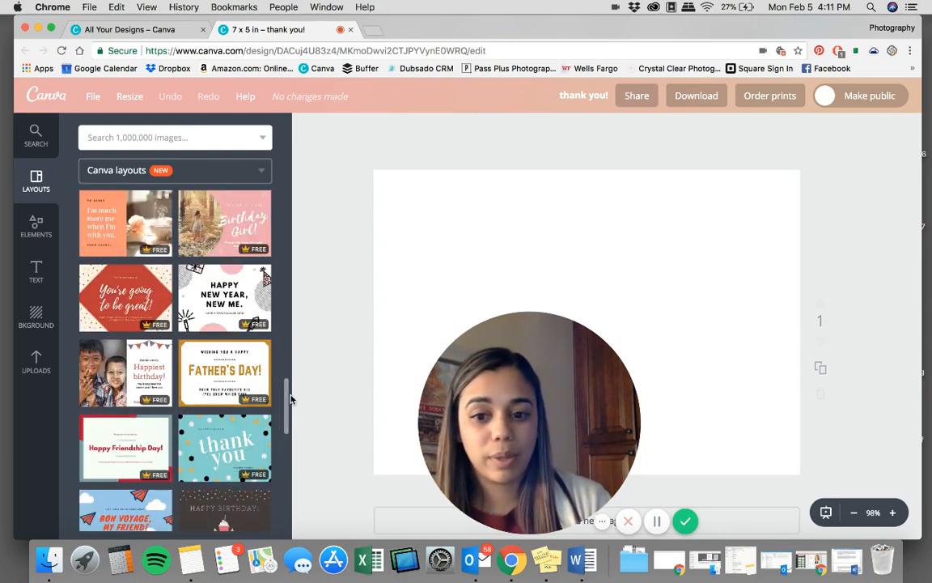
drag(288, 396, 287, 433)
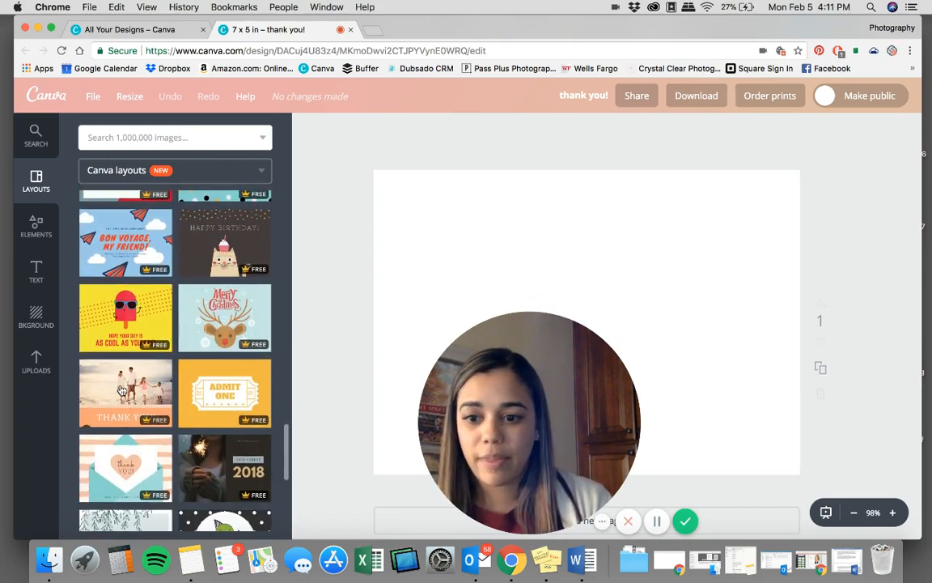
click(151, 380)
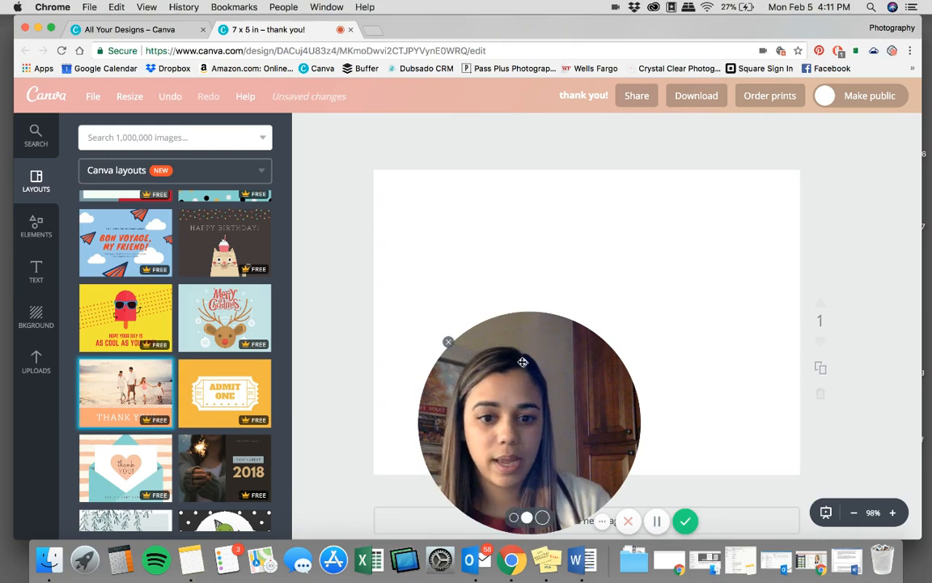
drag(511, 368, 163, 366)
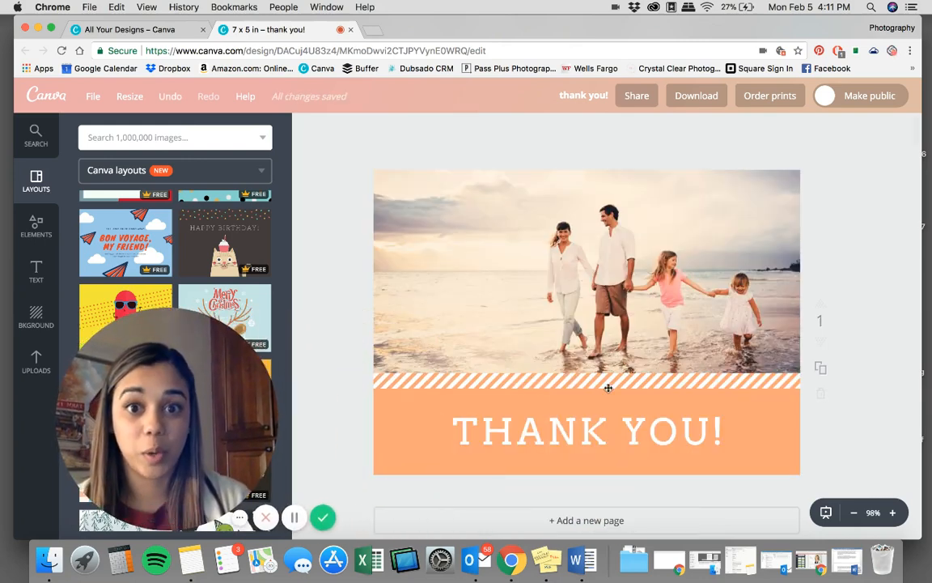
Recolor the banner behind the THANK YOU! text with the lighter gray from the Primary palette.
click(602, 252)
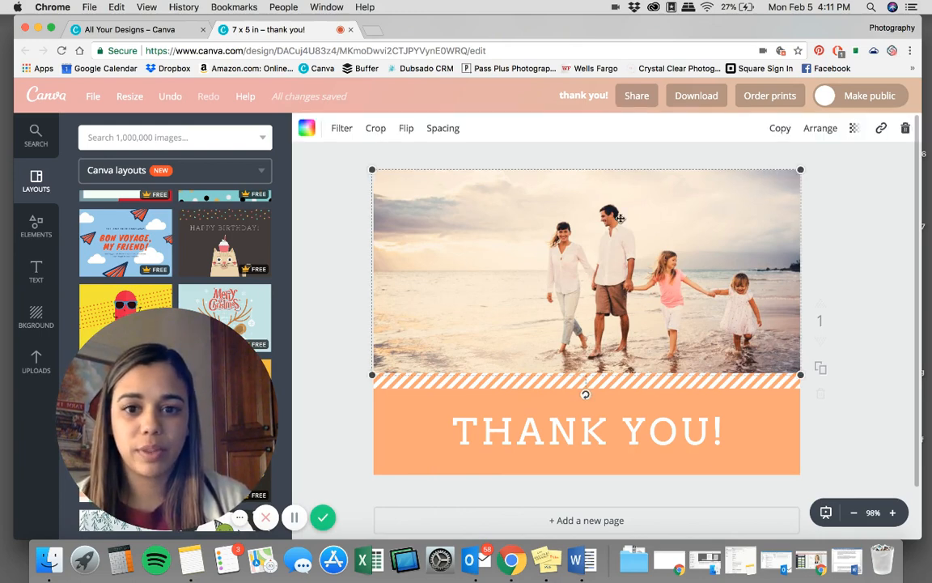
click(539, 390)
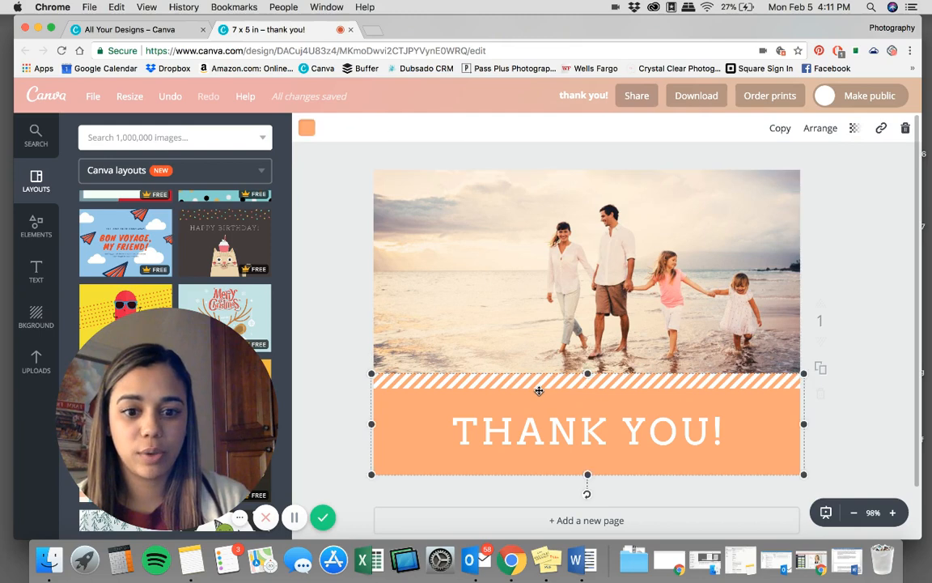
click(306, 131)
click(369, 270)
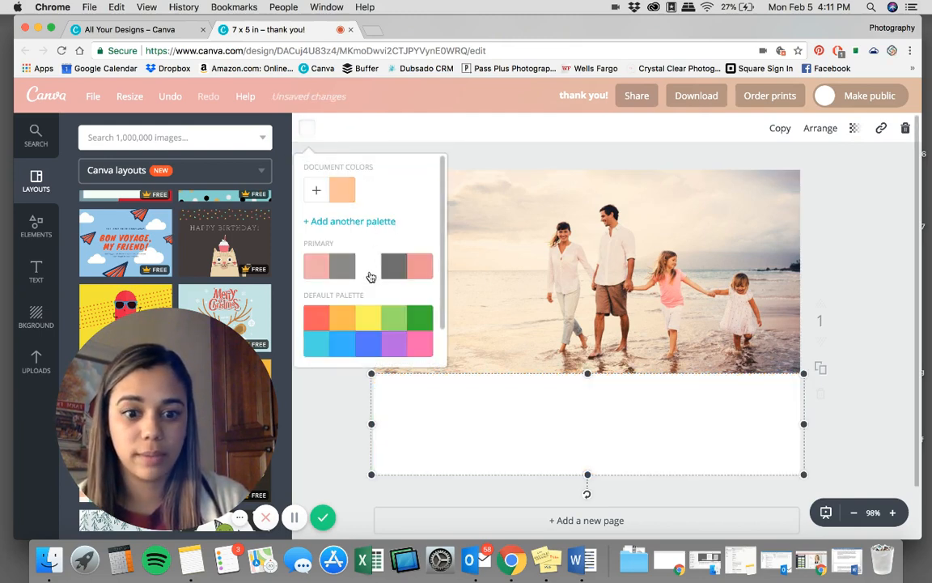
click(393, 269)
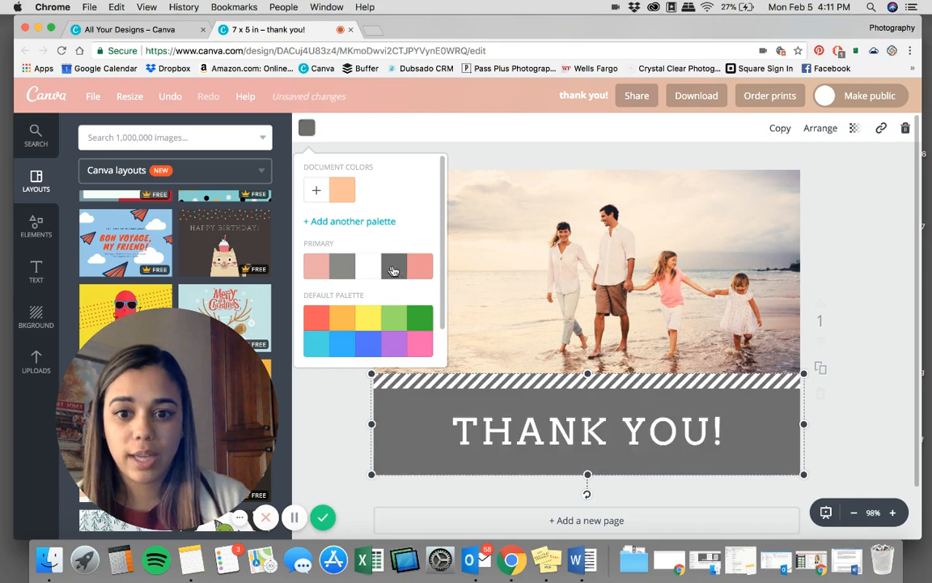
click(336, 266)
click(872, 402)
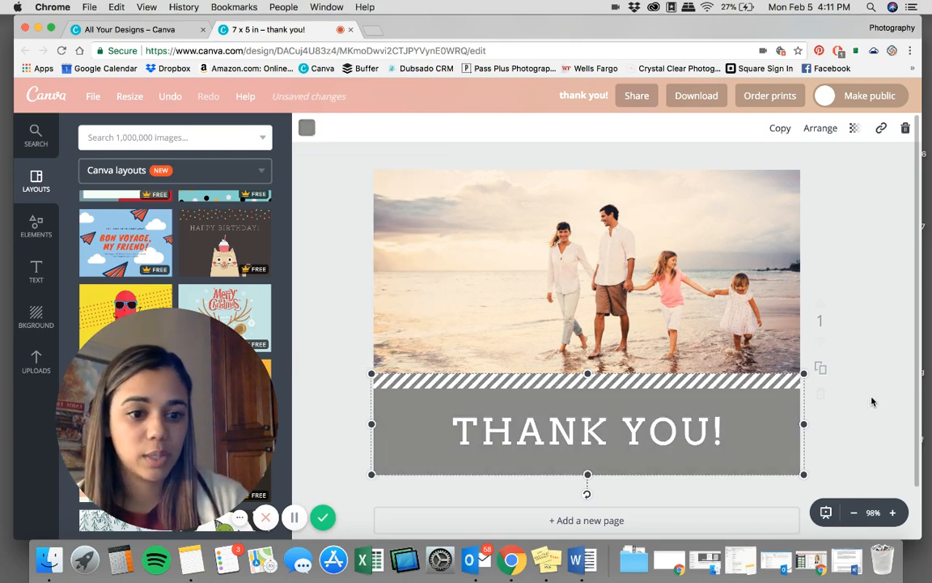
Delete the diagonal white stripes between the photo and the THANK YOU! banner, and undo the deletion.
click(611, 381)
key(Delete)
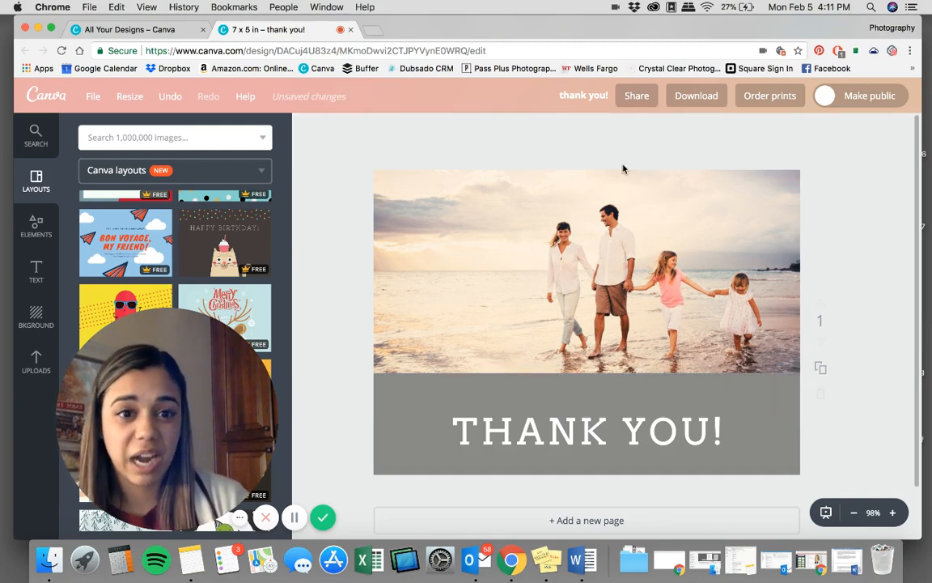
click(168, 95)
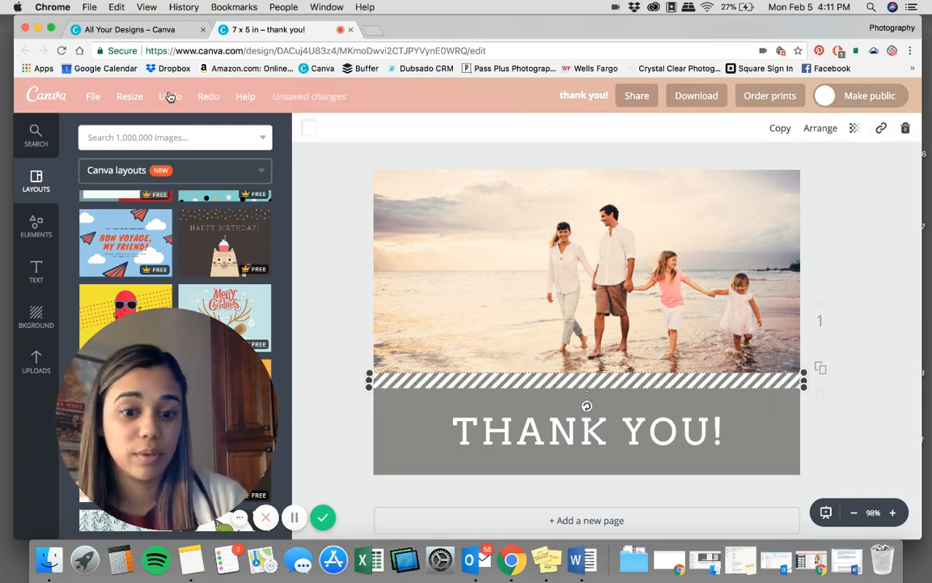
click(327, 309)
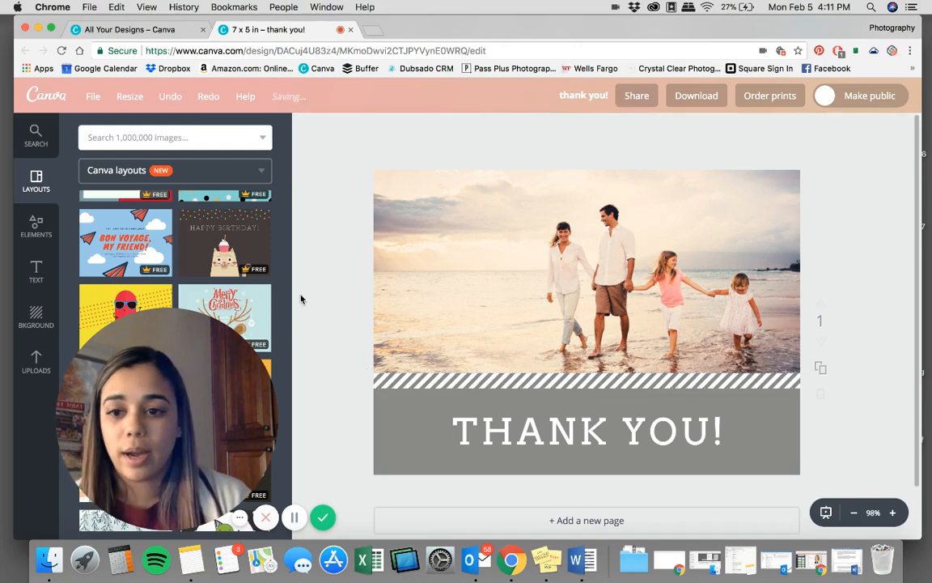
Open the uploaded images and check the file selection for uploading new pictures, without adding any.
click(36, 359)
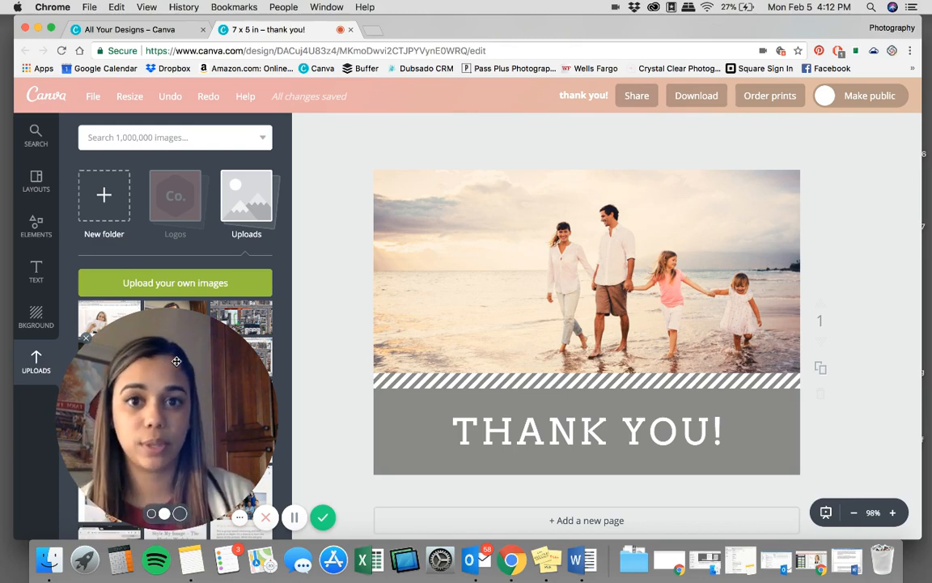
drag(176, 361, 646, 365)
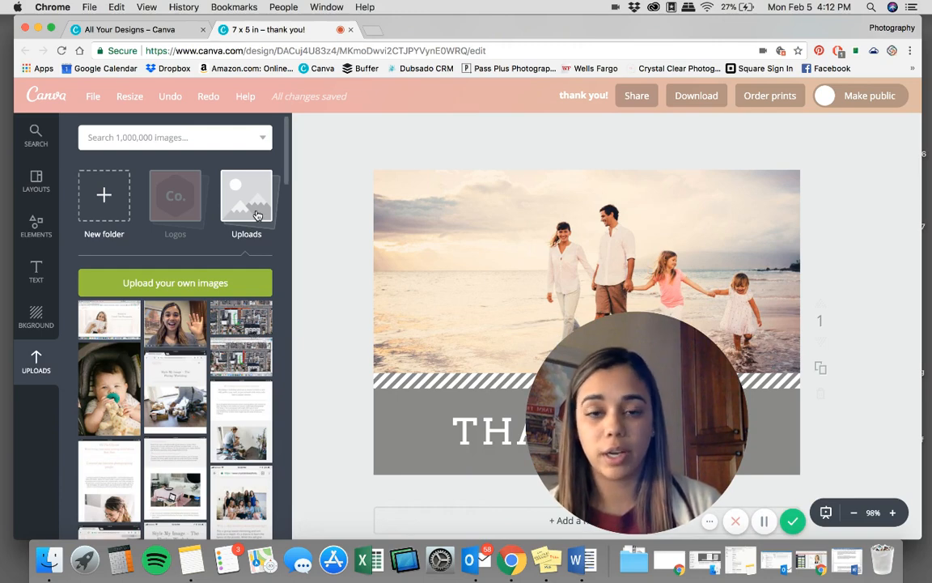
click(206, 284)
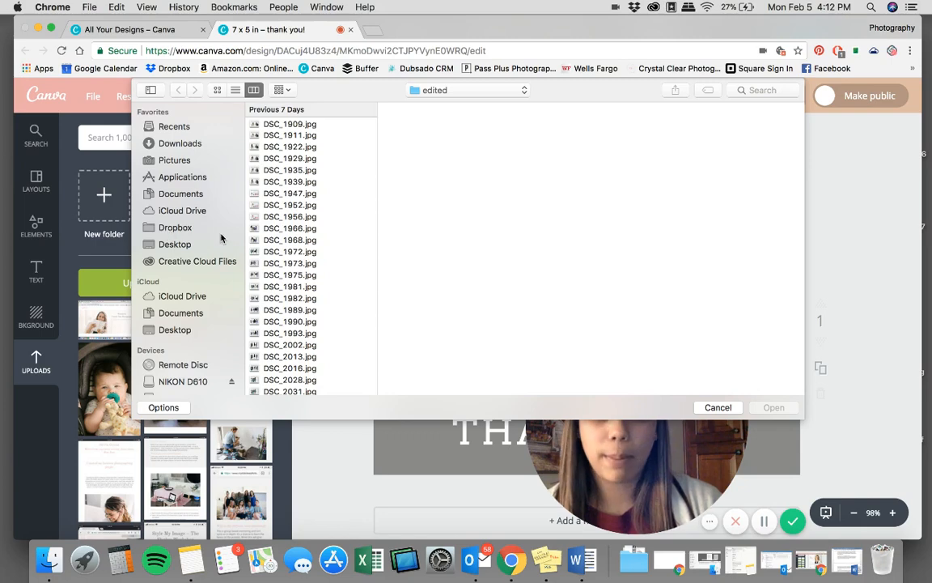
click(714, 407)
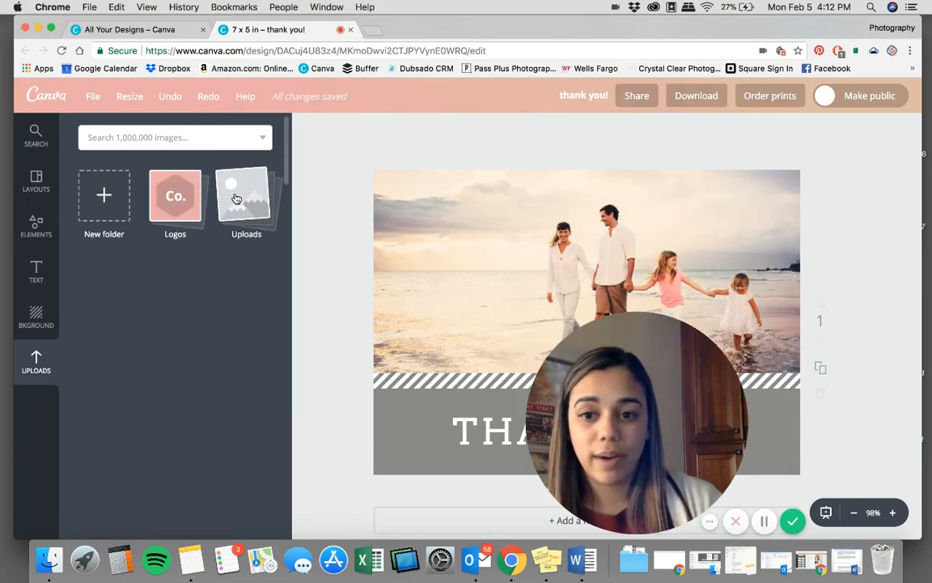
Browse the folders of uploaded images and open the BBK folder.
scroll(168, 355, down, 5)
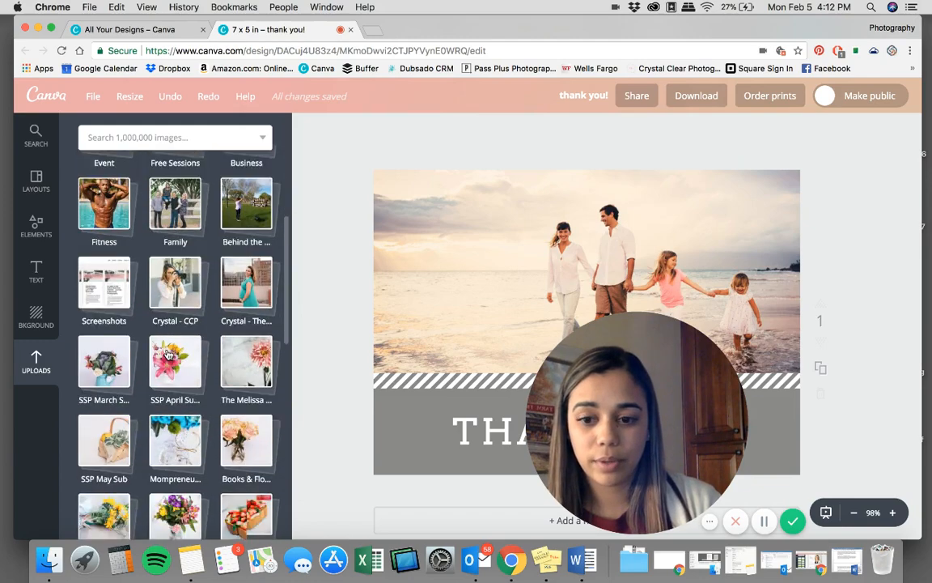
scroll(168, 354, down, 2)
scroll(167, 355, up, 6)
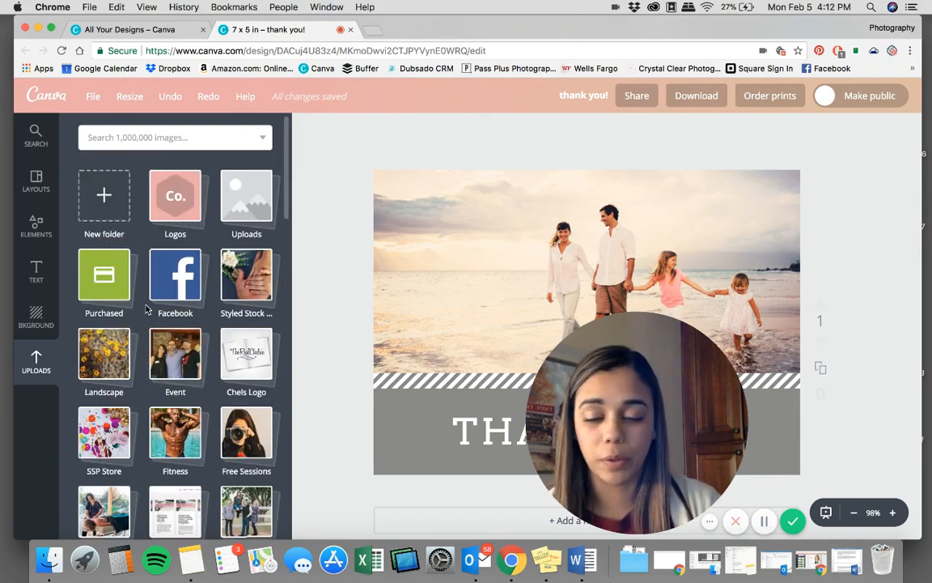
scroll(142, 299, down, 5)
scroll(147, 308, down, 6)
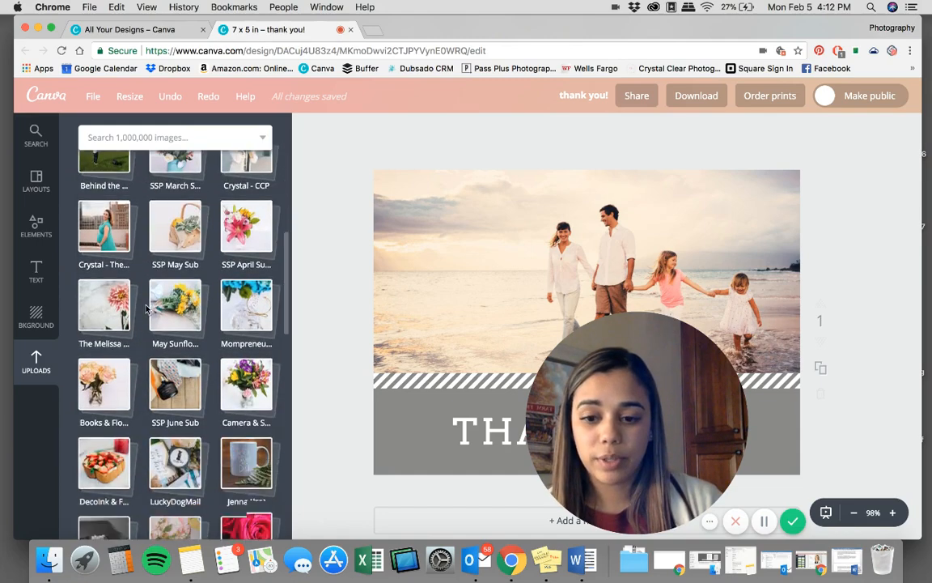
scroll(146, 308, down, 4)
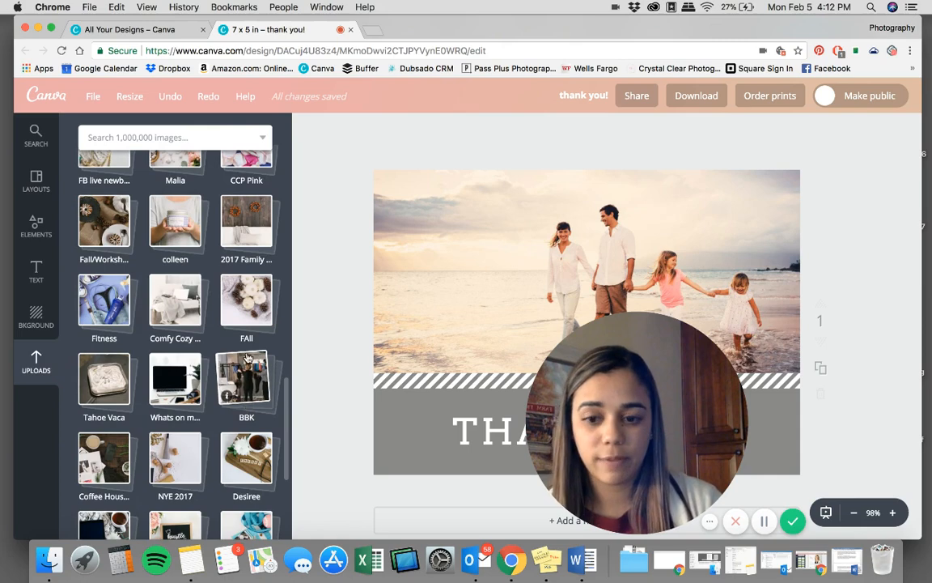
click(247, 358)
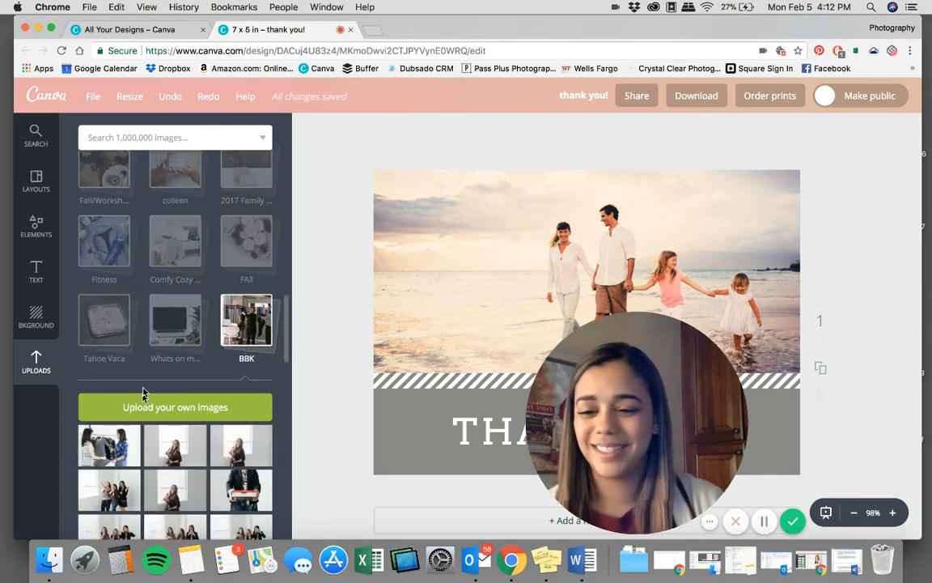
Replace the family beach photo on the card with the BBK photo of three women holding snacks and a pink camera.
scroll(145, 460, down, 5)
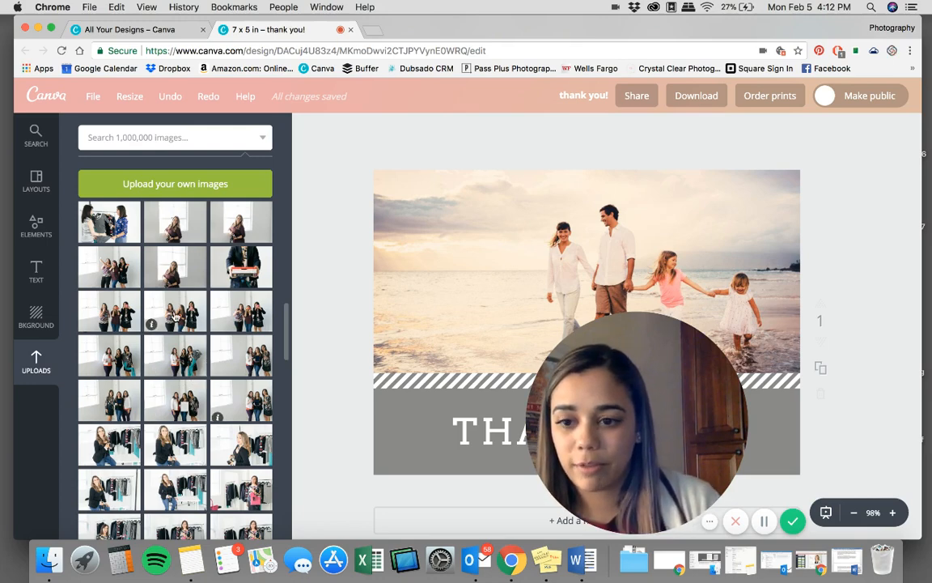
drag(175, 317, 471, 265)
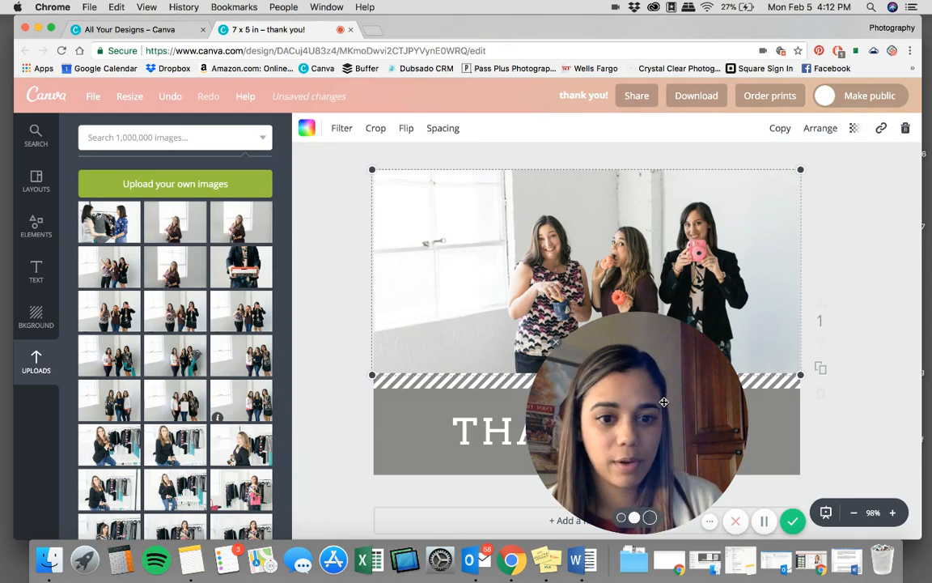
drag(663, 401, 158, 409)
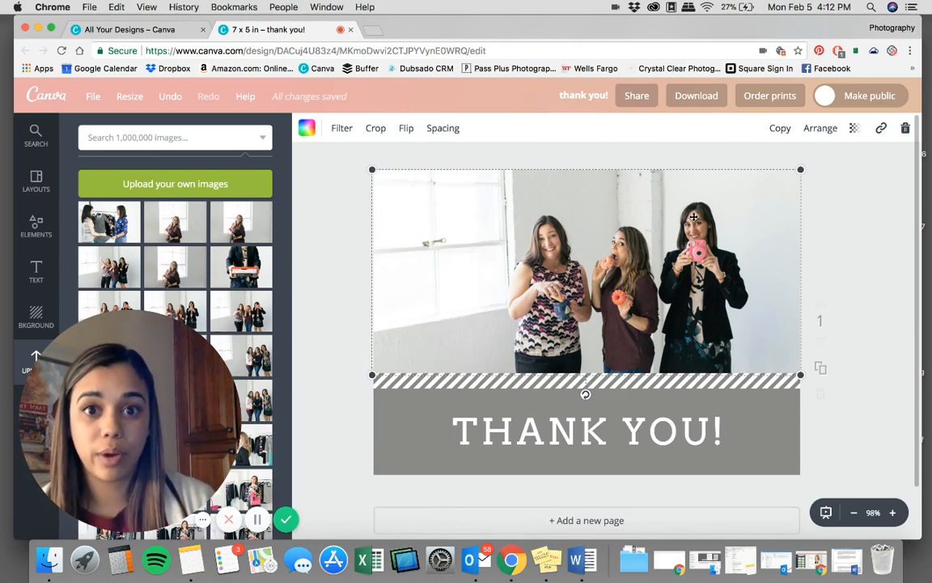
Crop the card photo by enlarging it within its frame and repositioning it so the three women fill the area above the stripes.
double_click(613, 271)
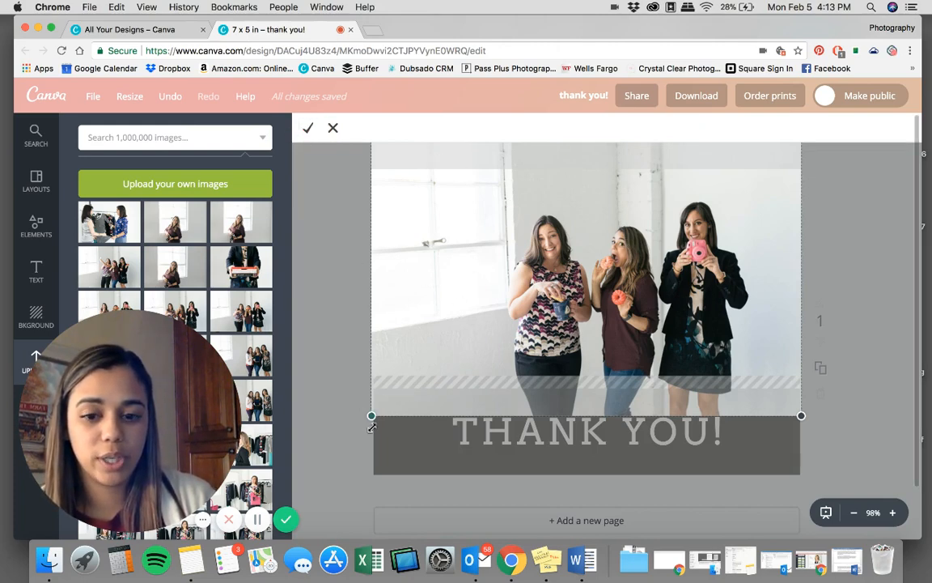
drag(370, 417, 301, 462)
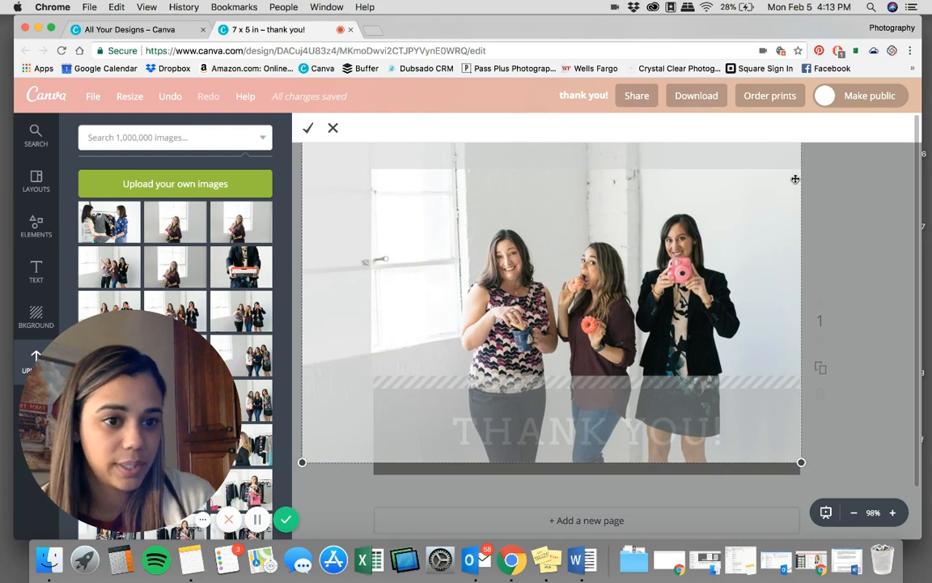
drag(657, 248, 759, 245)
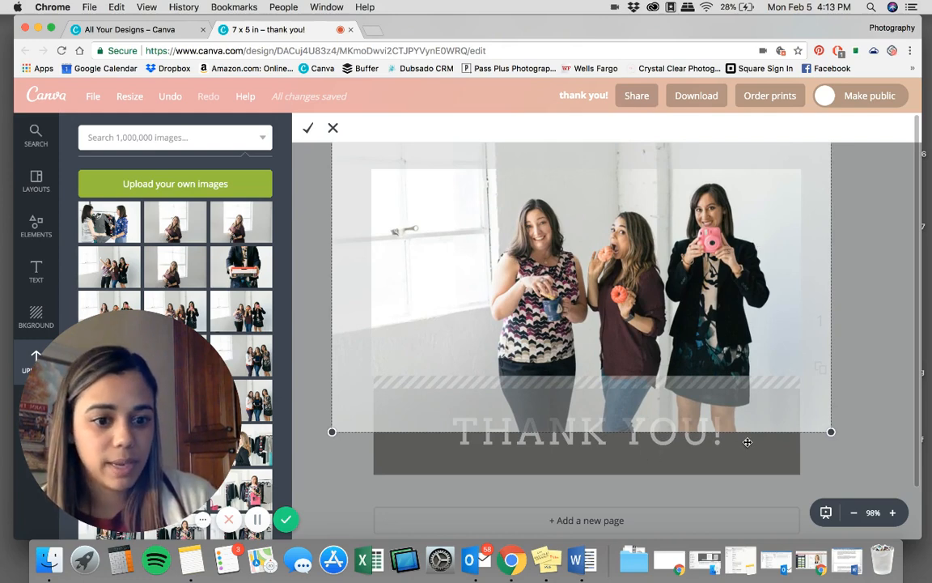
click(308, 128)
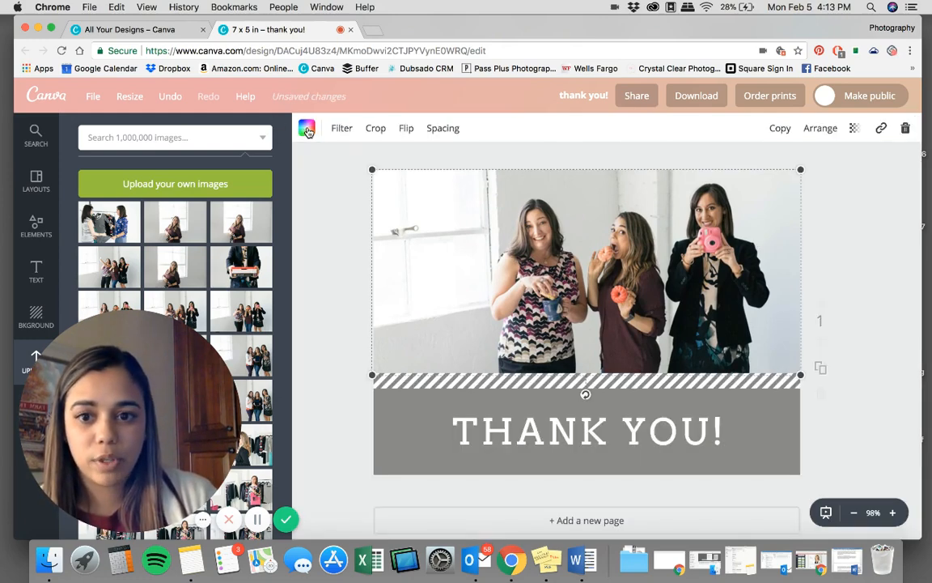
click(318, 210)
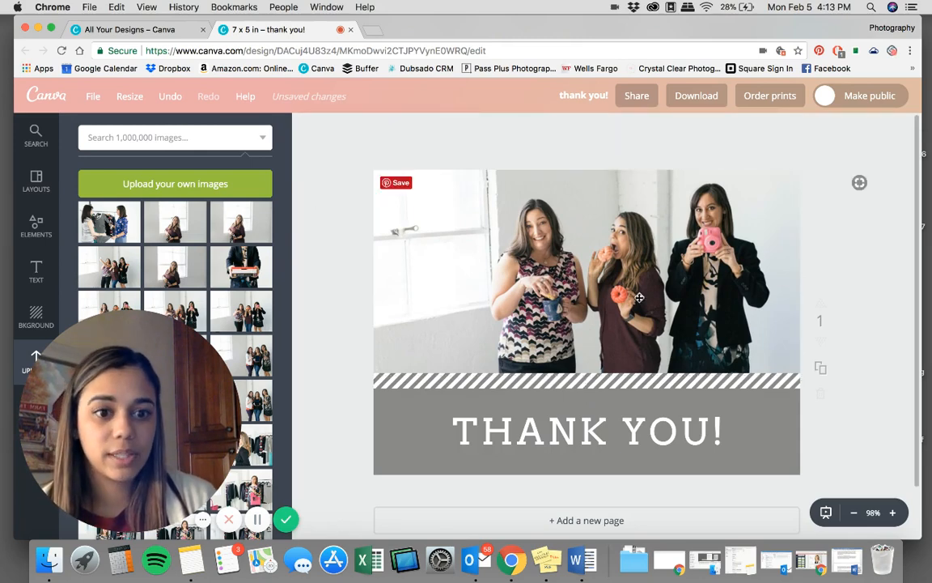
Try the Cali filter and the Edge filter at intensity +40 on the card photo, and restore Normal.
click(715, 276)
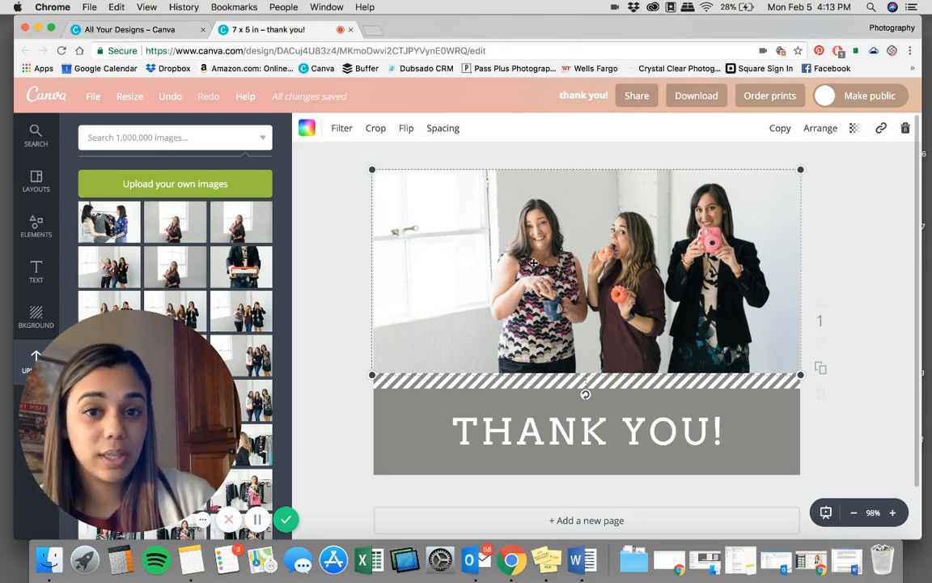
click(337, 130)
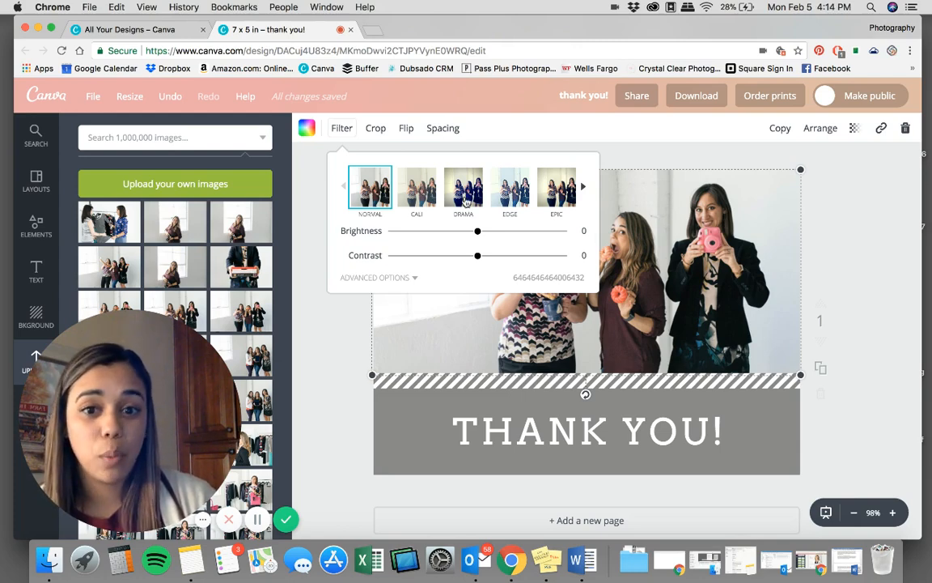
click(422, 189)
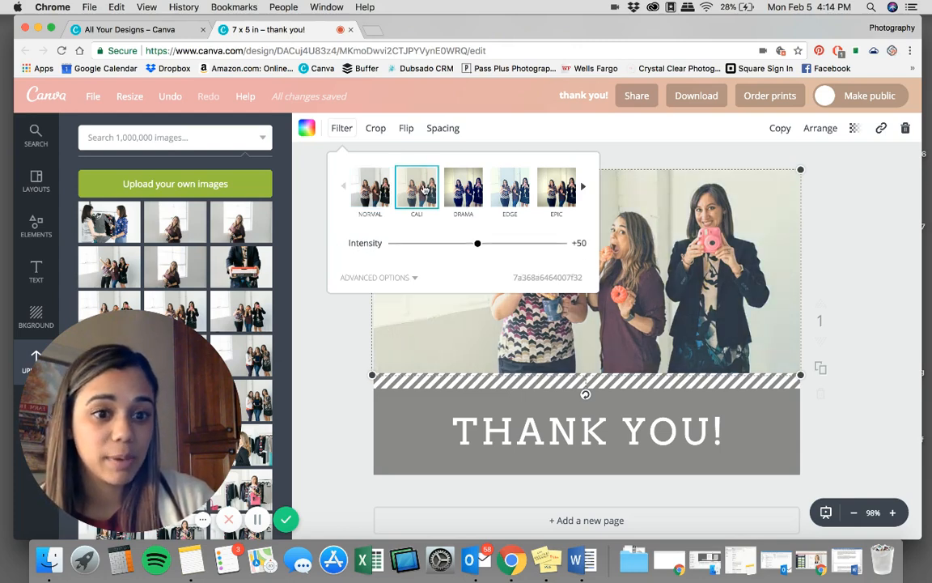
click(512, 191)
mouse_move(478, 243)
mouse_down()
mouse_move(457, 244)
mouse_move(507, 243)
mouse_move(463, 242)
mouse_up()
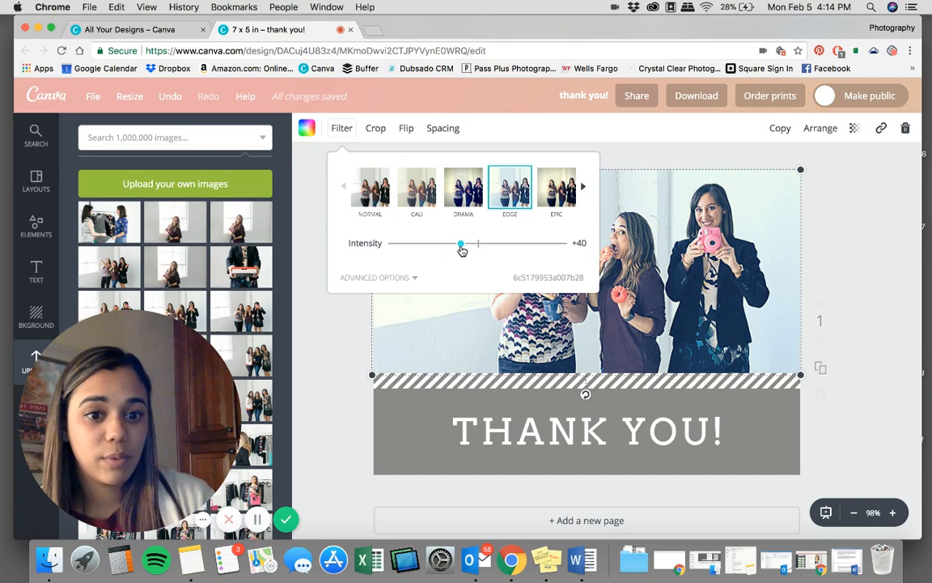
click(373, 192)
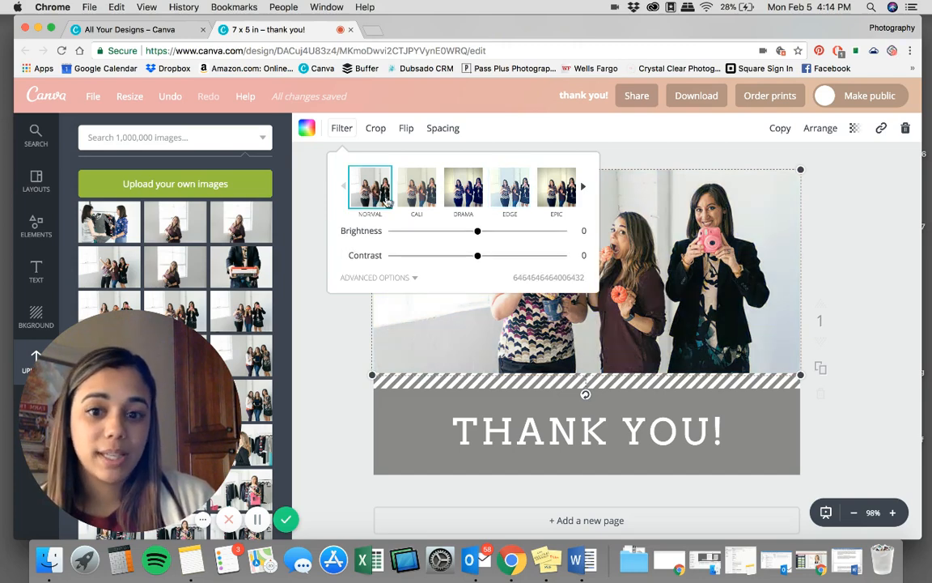
Set the card photo's brightness to +8.
drag(481, 235, 484, 235)
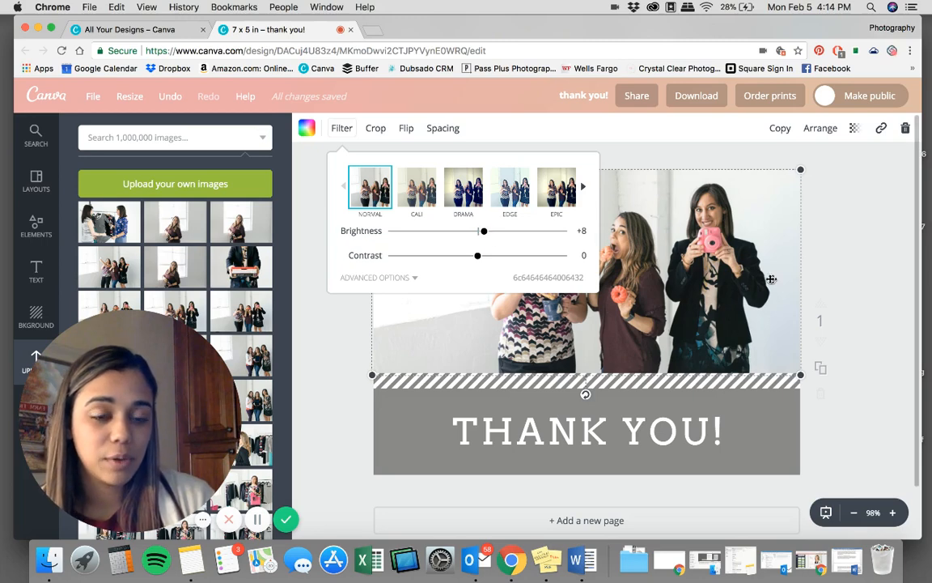
click(849, 263)
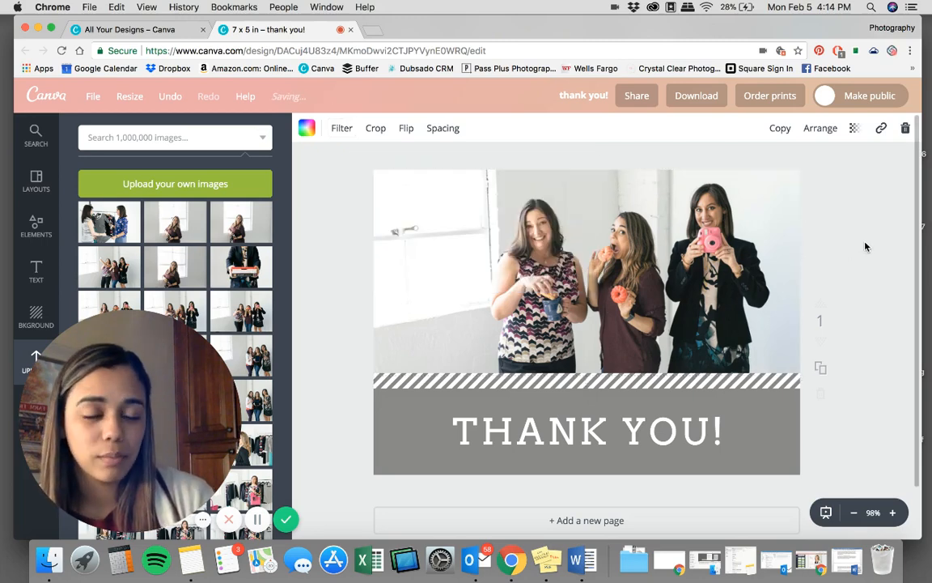
click(865, 246)
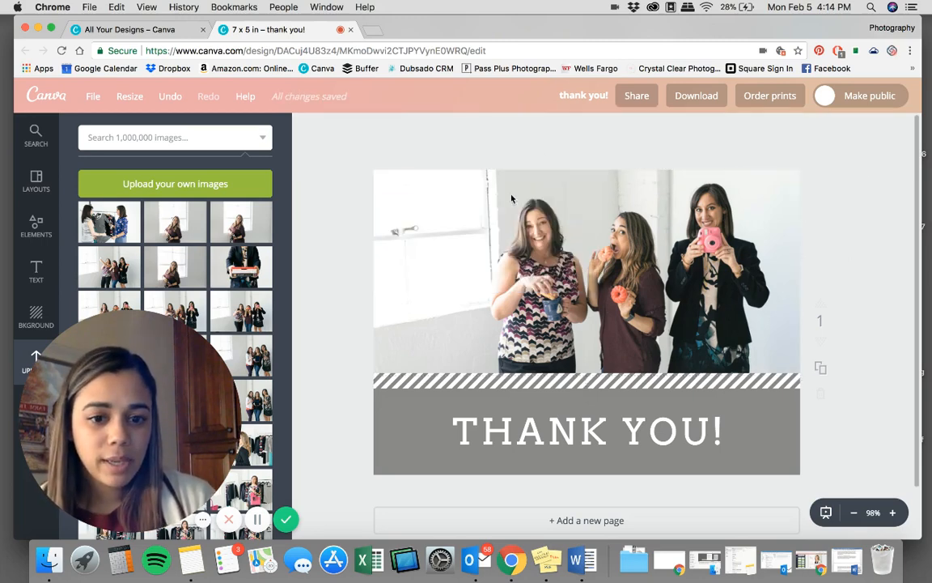
Replace the THANK YOU! text on the gray banner with BUSINESS BRAND KICKSTART on two lines.
click(564, 441)
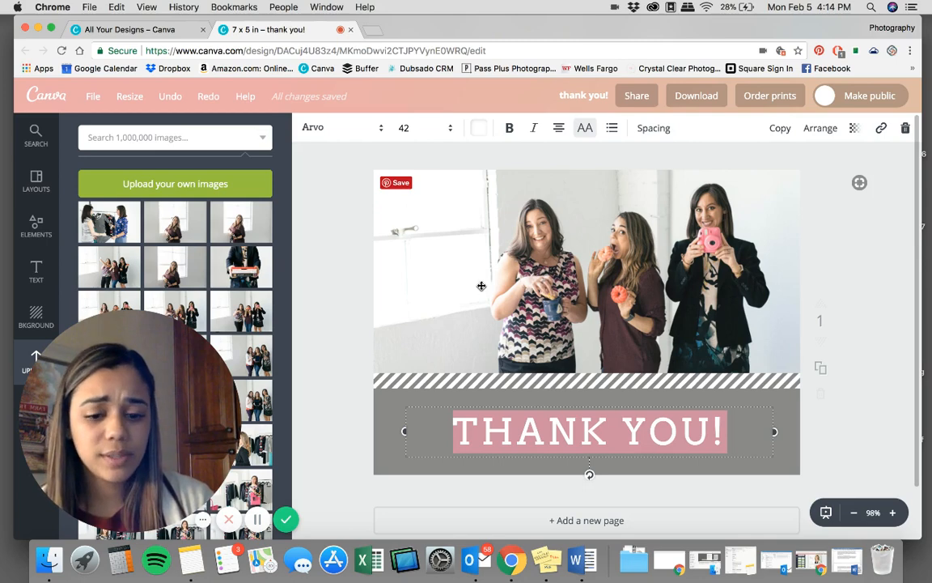
text(BUSINES)
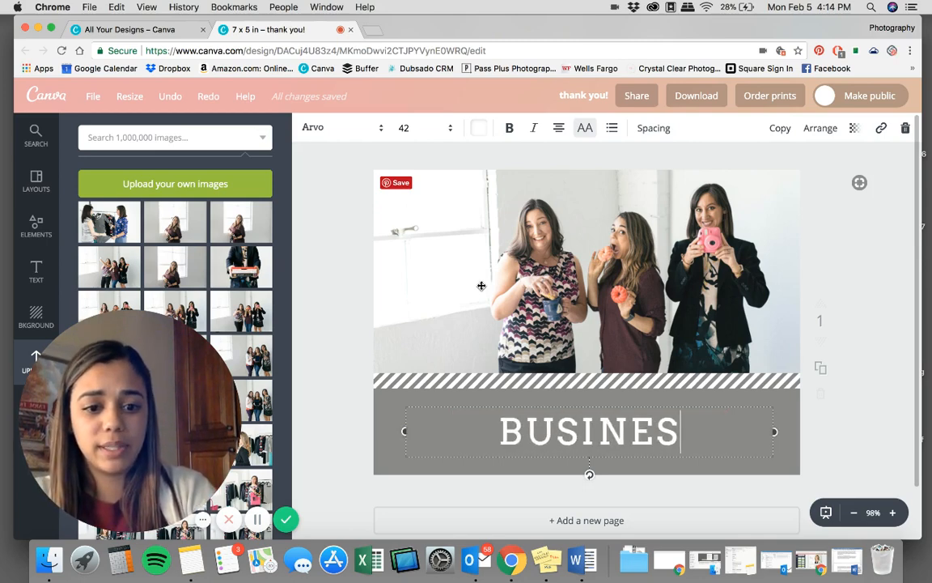
text( BRAN)
key(BackSpace)
key(BackSpace)
text(RAND)
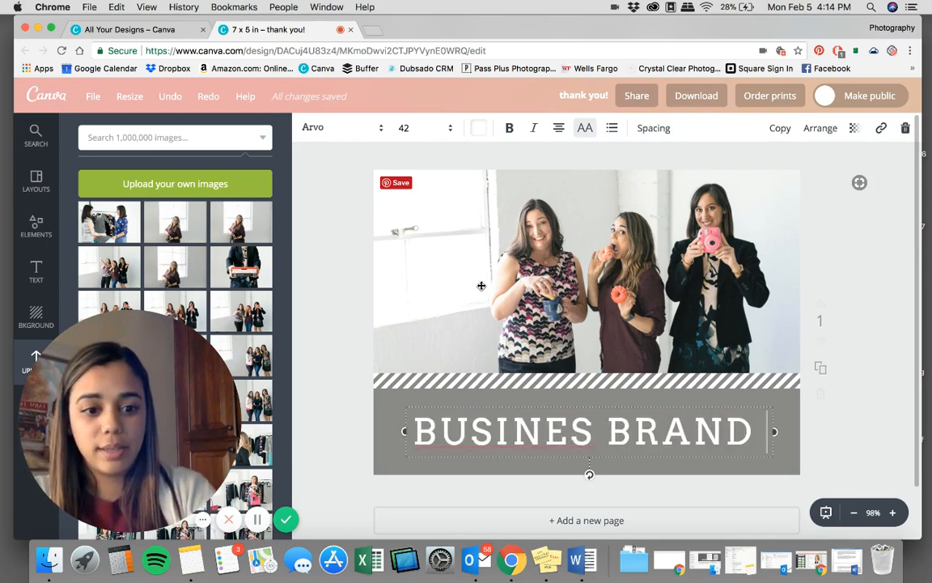
key(Return)
text(KICKS)
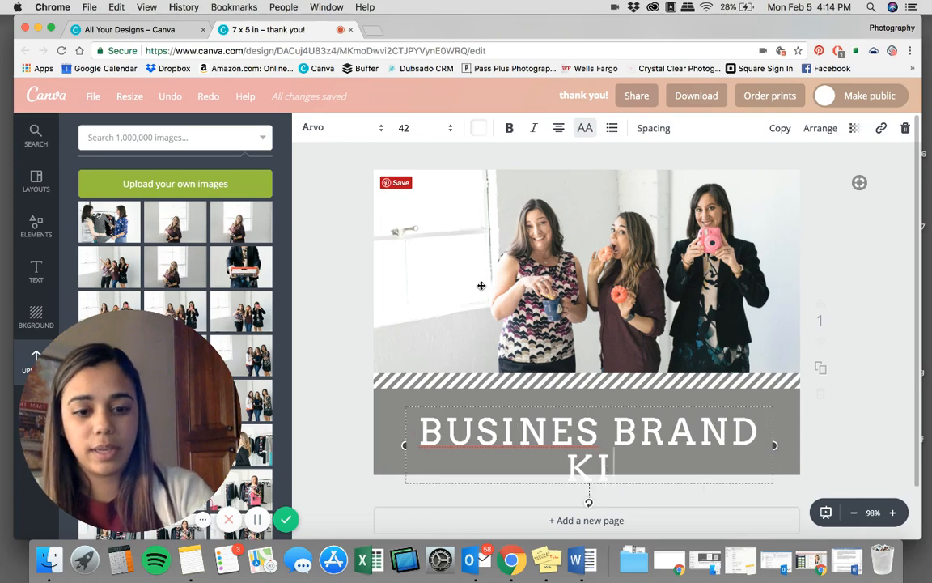
text(TART)
key(super+a)
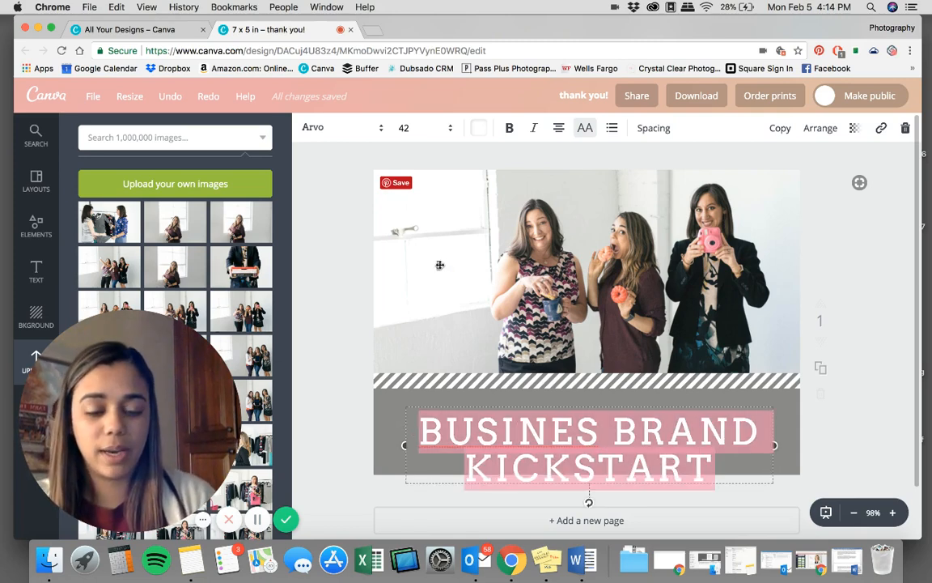
click(600, 431)
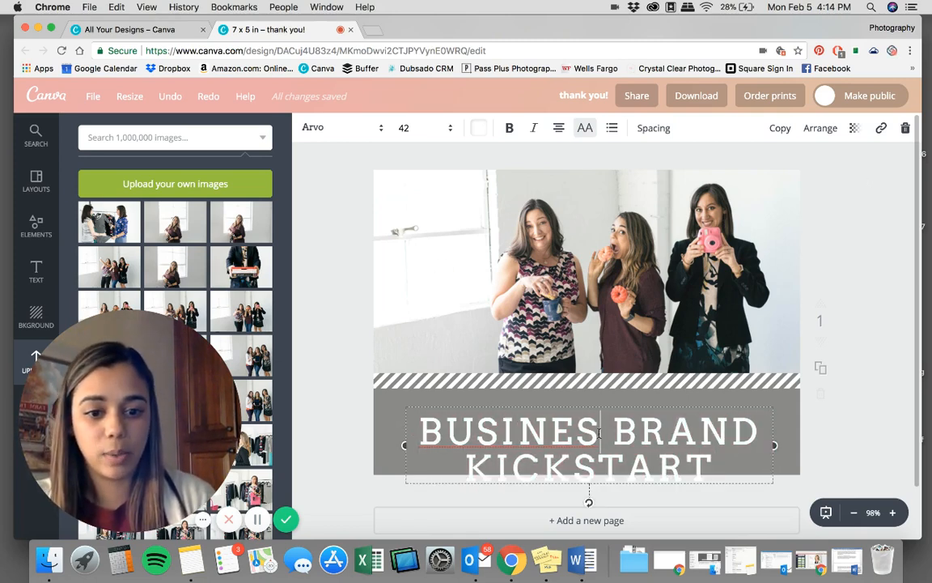
text(S)
Change the font of the whole BUSINESS BRAND KICKSTART text to the brand font Open Sans Light.
key(super+a)
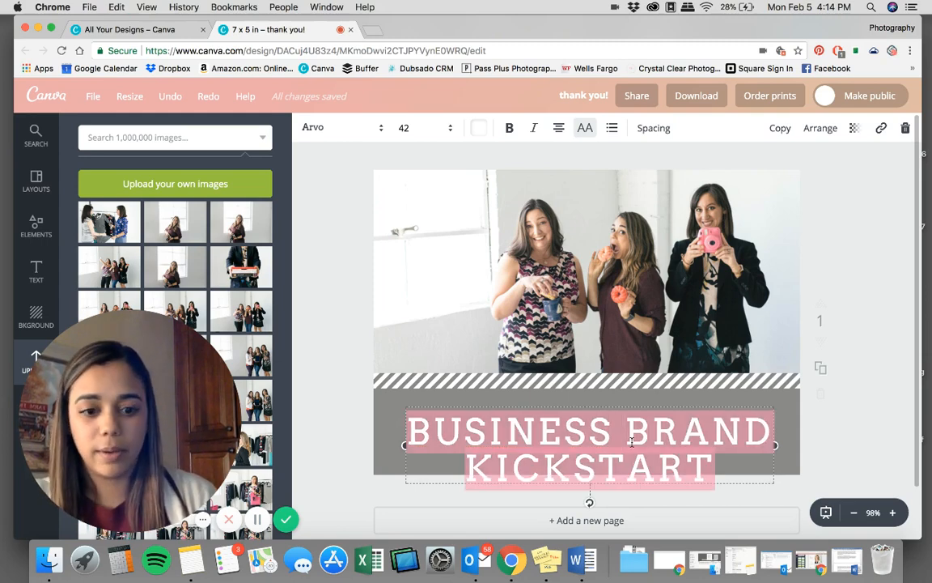
click(332, 124)
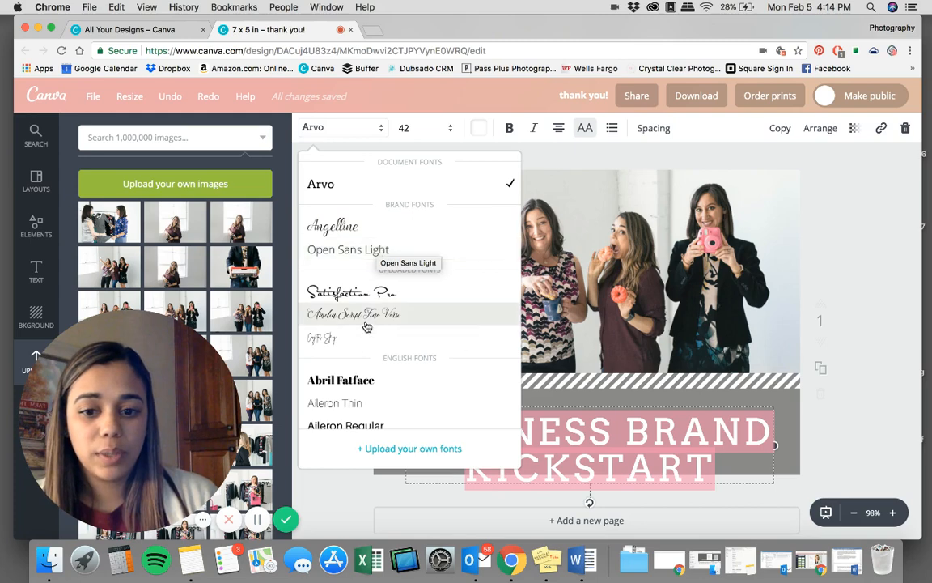
scroll(366, 327, down, 3)
scroll(367, 326, up, 1)
scroll(367, 327, up, 1)
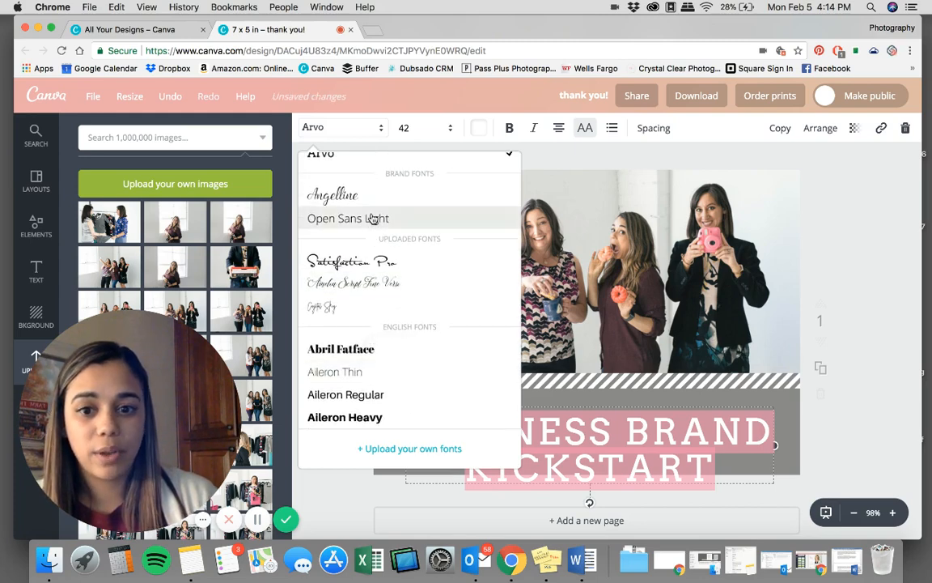
click(371, 218)
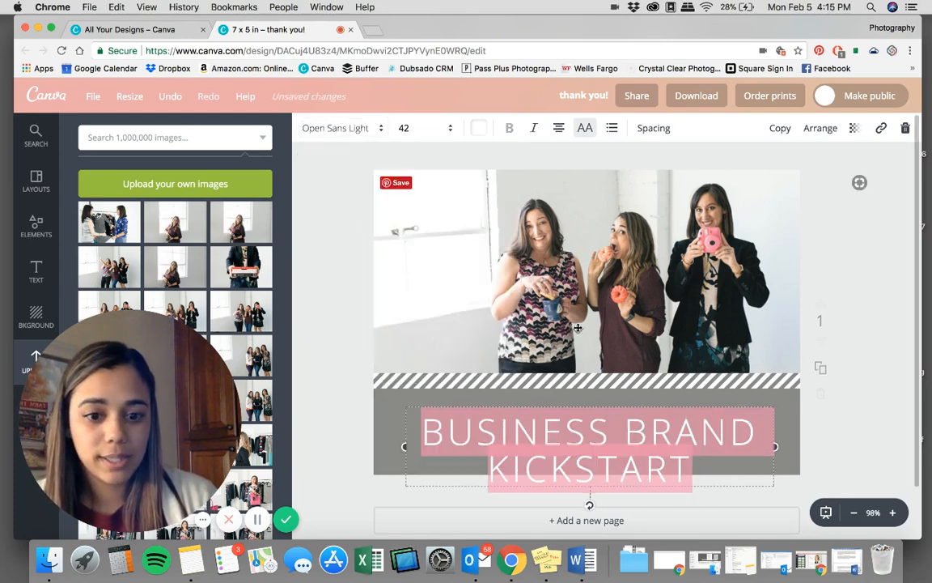
Set the BUSINESS BRAND KICKSTART text to font size 32.
click(409, 128)
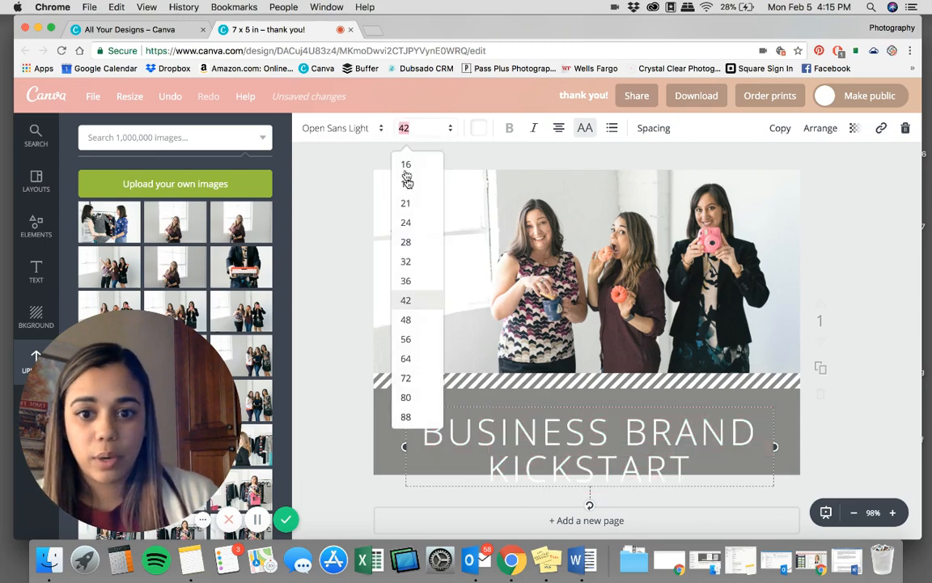
click(420, 263)
Try the salmon pink brand color on the BUSINESS BRAND KICKSTART text and restore white.
click(478, 128)
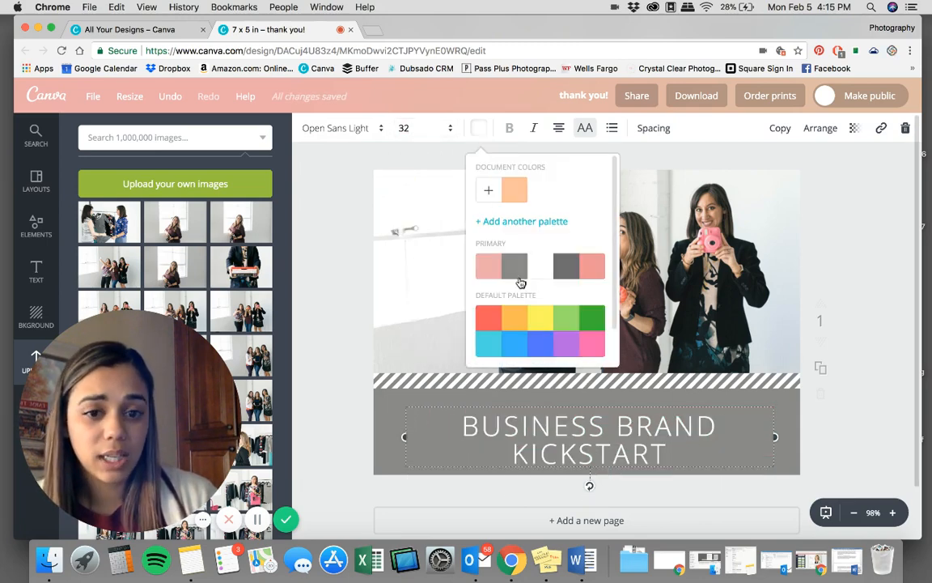
click(592, 270)
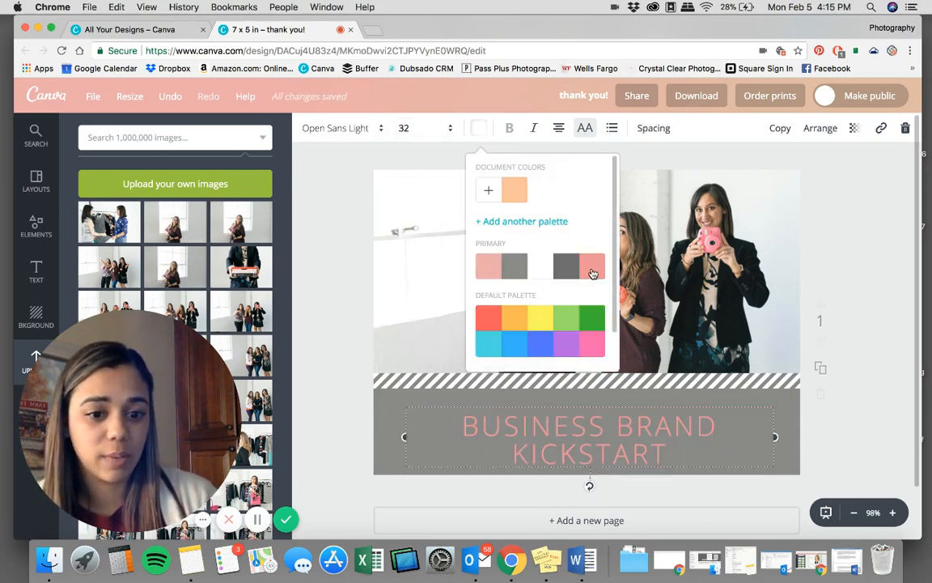
click(537, 271)
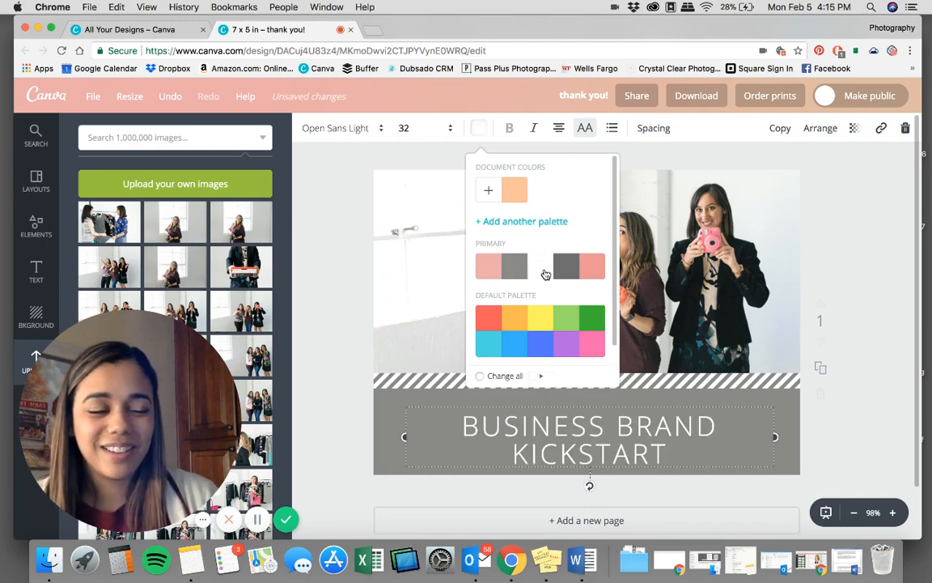
click(870, 353)
click(875, 436)
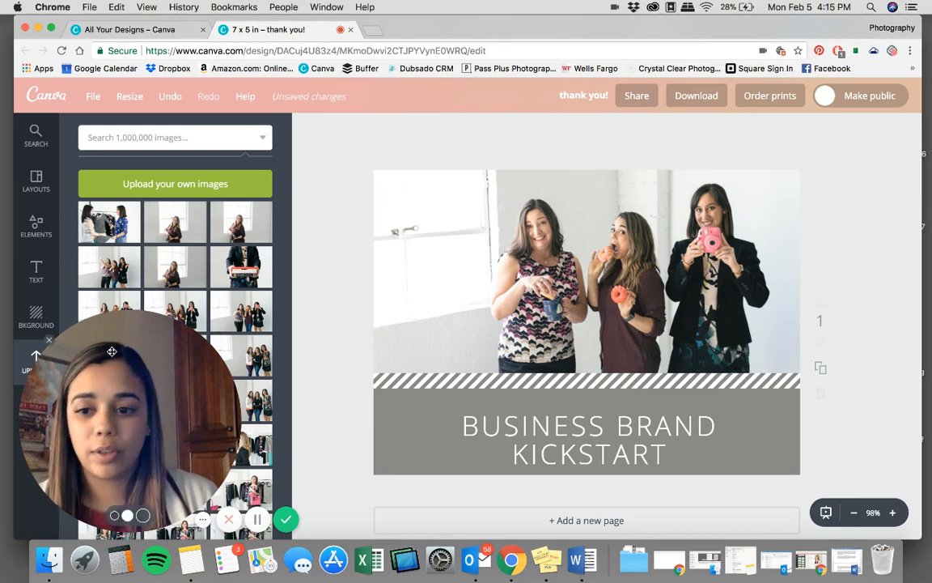
drag(111, 351, 259, 352)
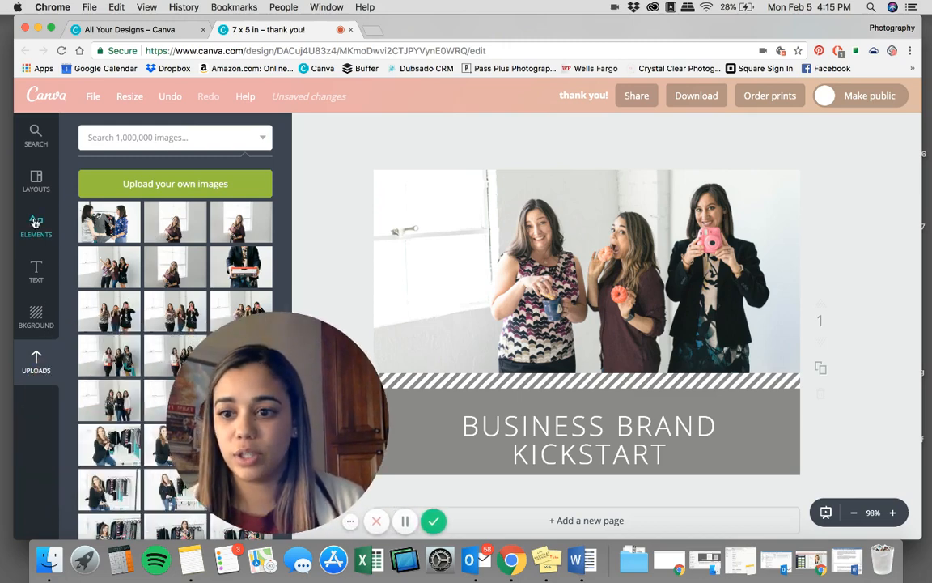
click(36, 180)
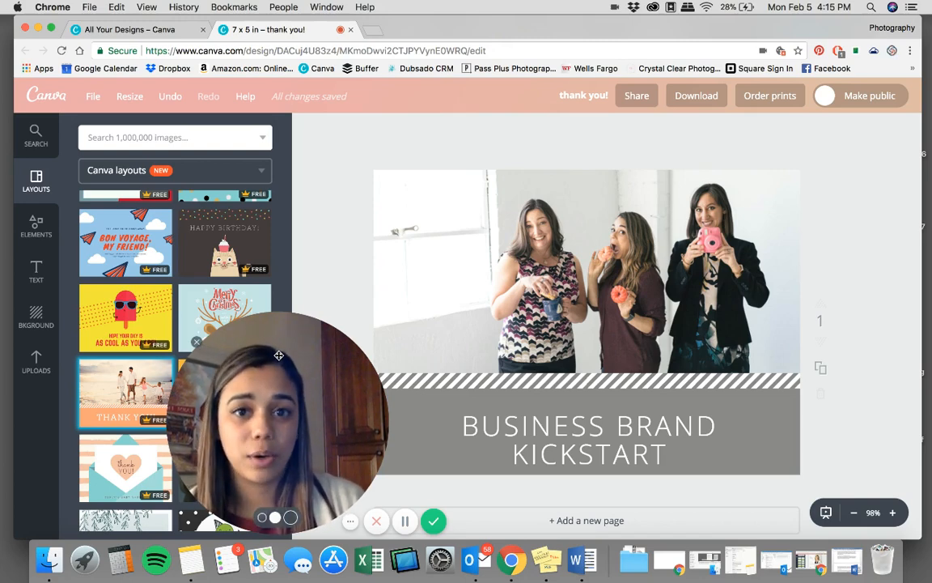
Show the design elements and delete the diagonally striped line between the photo and the gray banner.
click(35, 225)
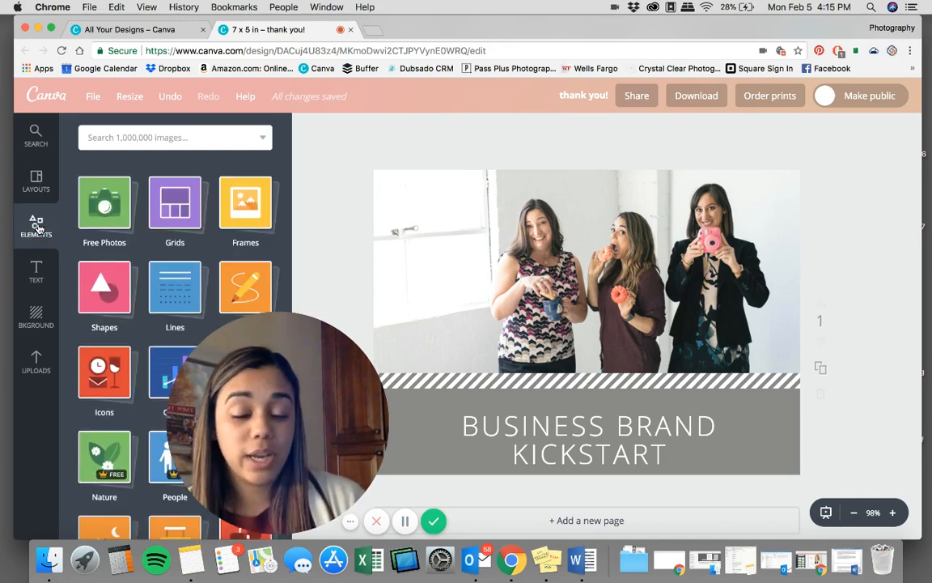
click(554, 385)
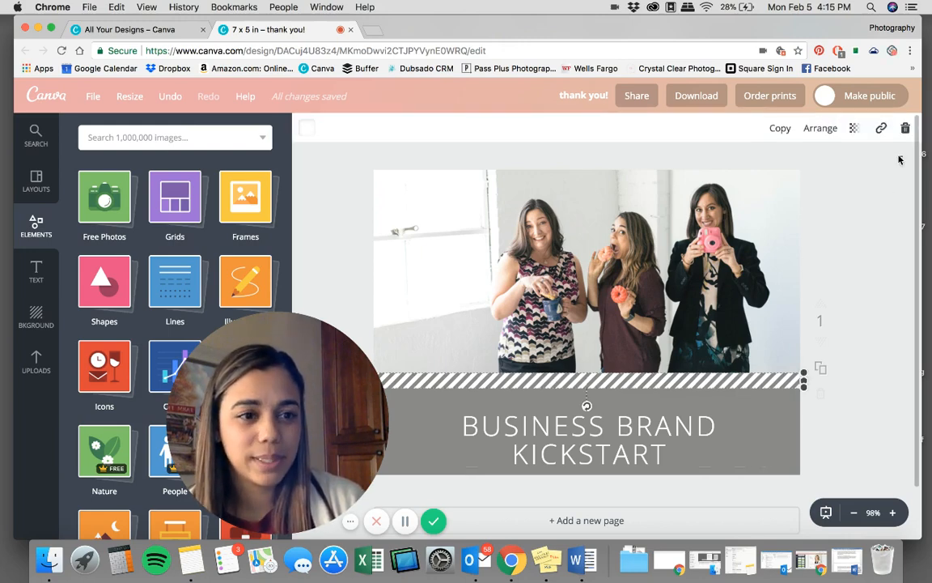
key(Delete)
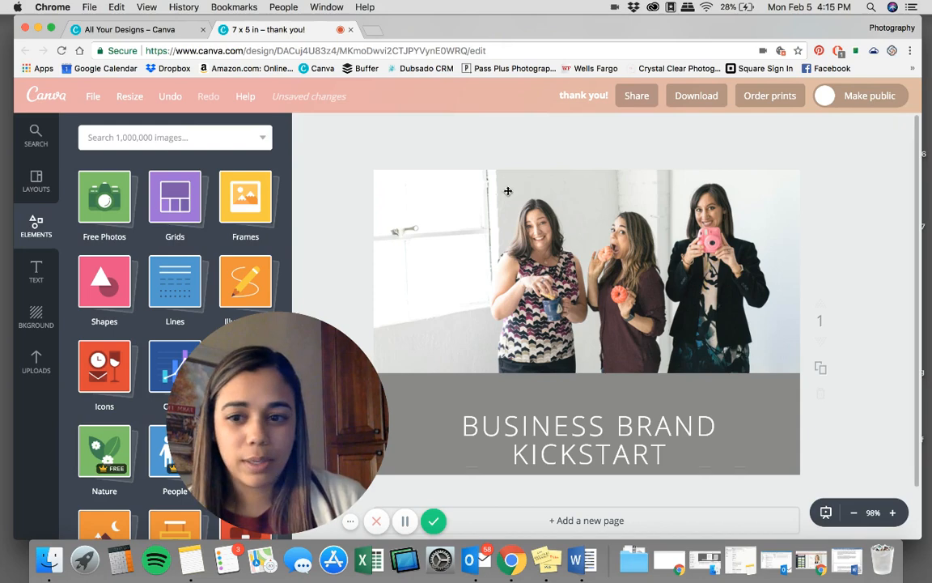
Add the plain solid line from the Lines elements to the card where the photo meets the gray banner.
click(172, 279)
drag(241, 354, 366, 353)
scroll(109, 441, down, 4)
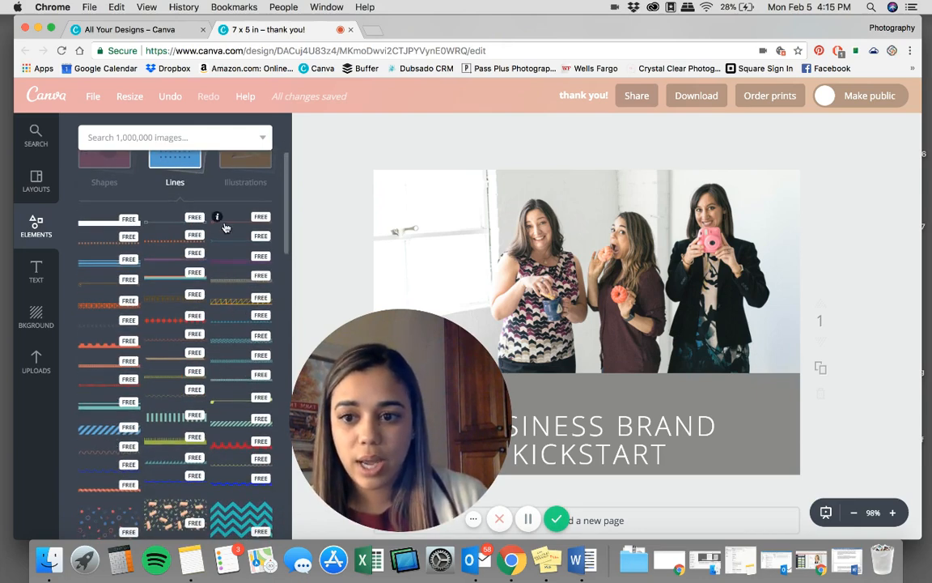
drag(112, 224, 613, 360)
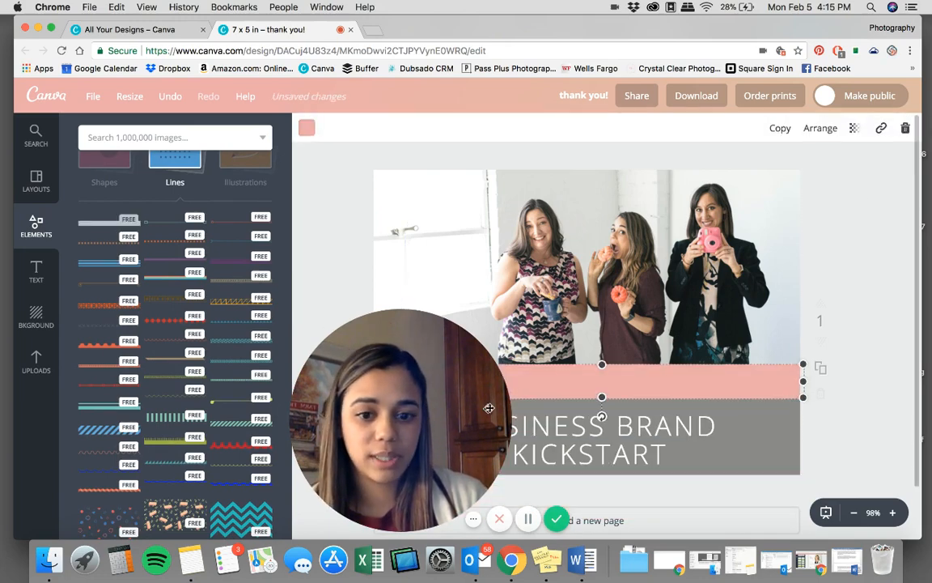
Stretch the new line across the full card width and reduce it to a thin strip along the banner's upper edge.
drag(453, 412, 212, 410)
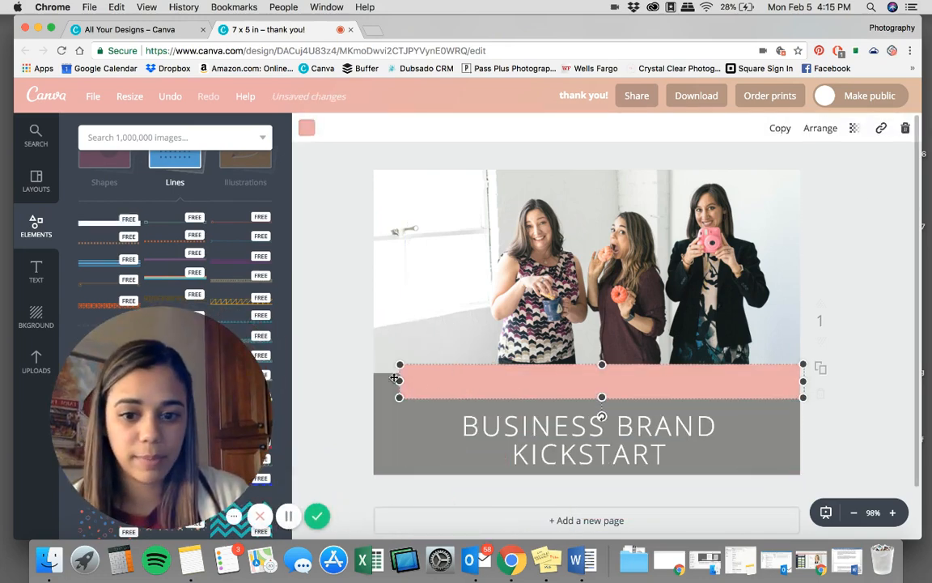
drag(400, 381, 371, 380)
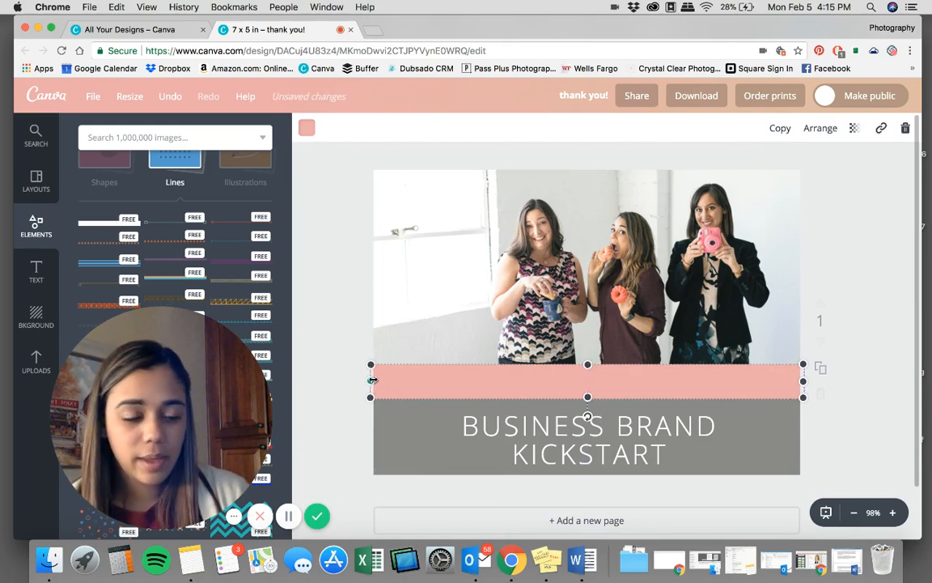
drag(586, 364, 607, 377)
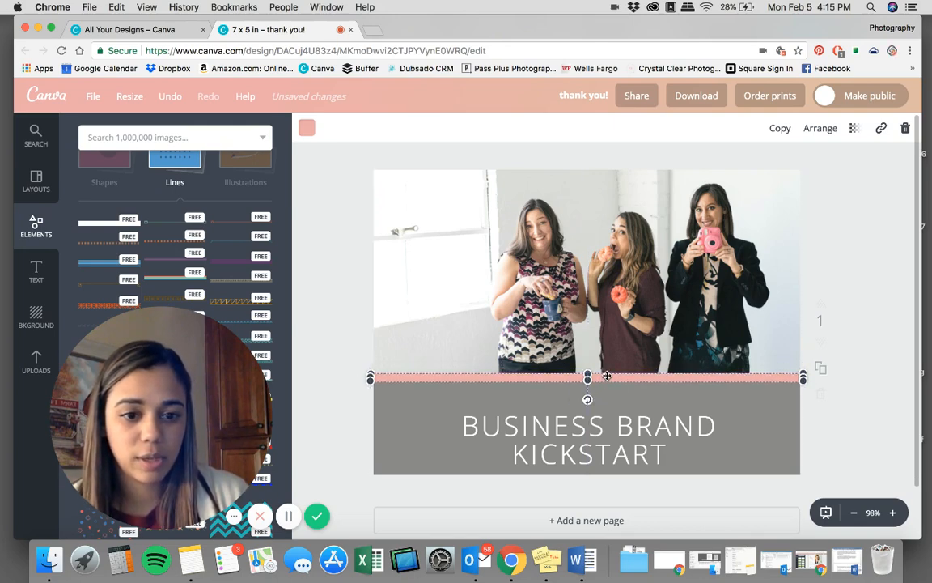
Change the thin divider line's color to the white brand color and deselect it.
click(306, 127)
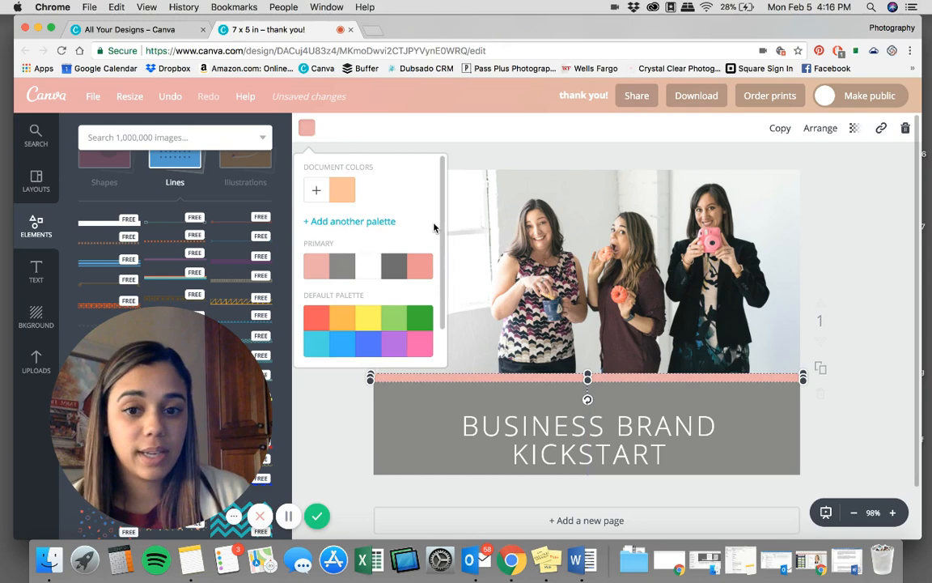
click(363, 271)
click(331, 409)
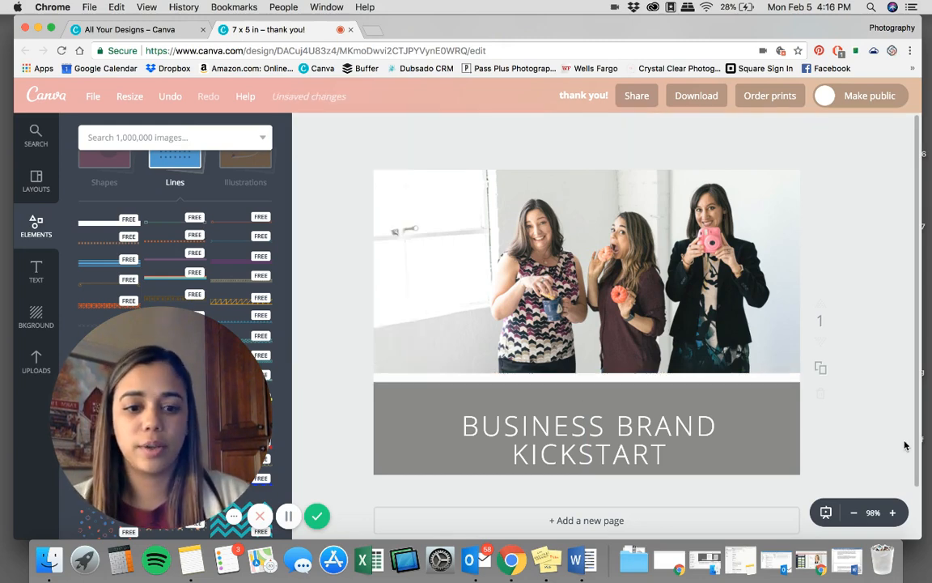
Move the BUSINESS BRAND KICKSTART text up so it sits centered in the gray banner.
drag(678, 431, 678, 429)
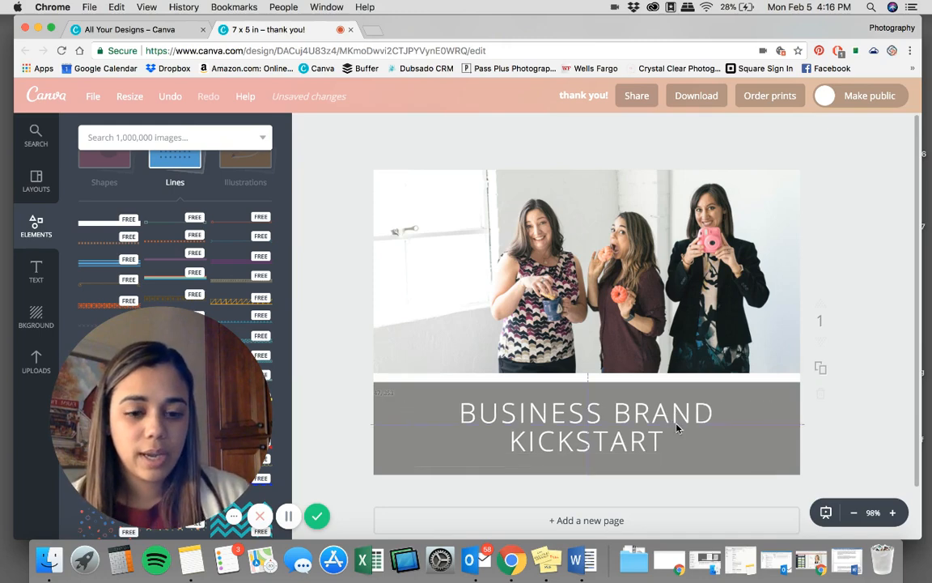
drag(589, 425, 588, 420)
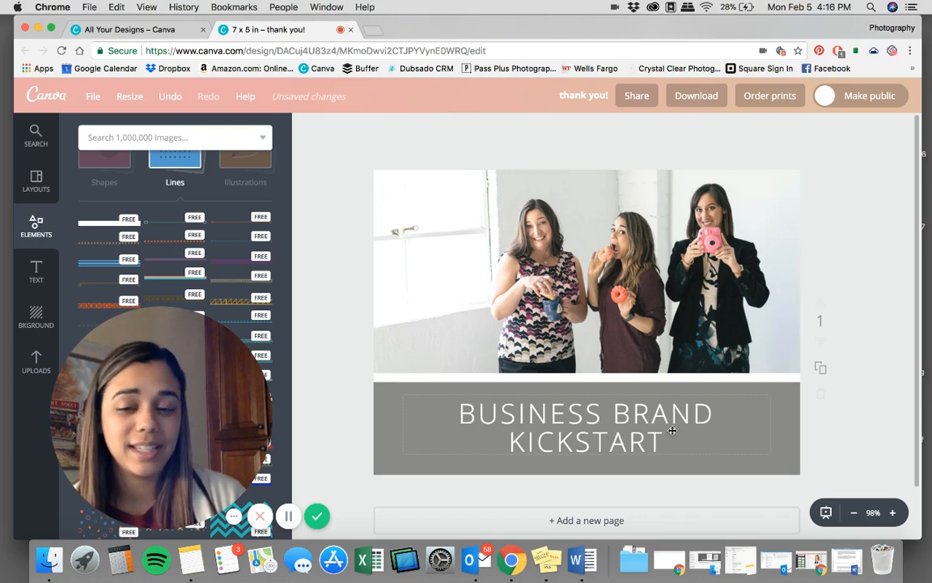
drag(176, 342, 328, 342)
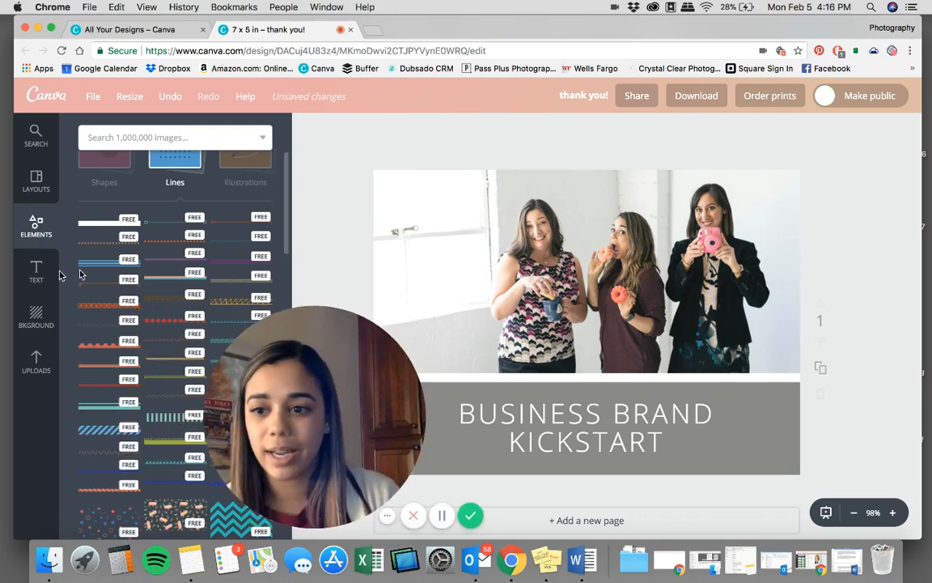
Add a brand-font subheading reading April 2018 in the lower-right part of the gray banner.
click(36, 271)
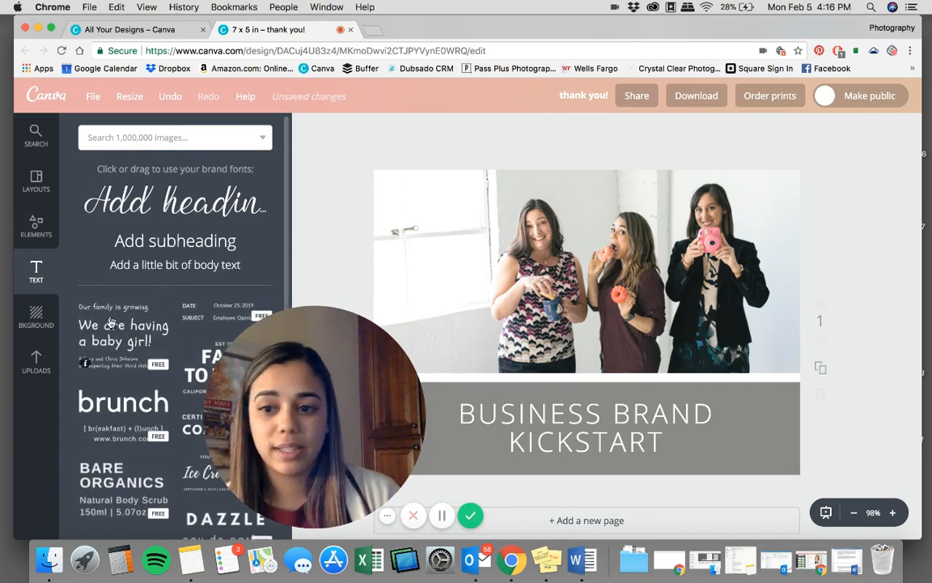
scroll(111, 371, down, 5)
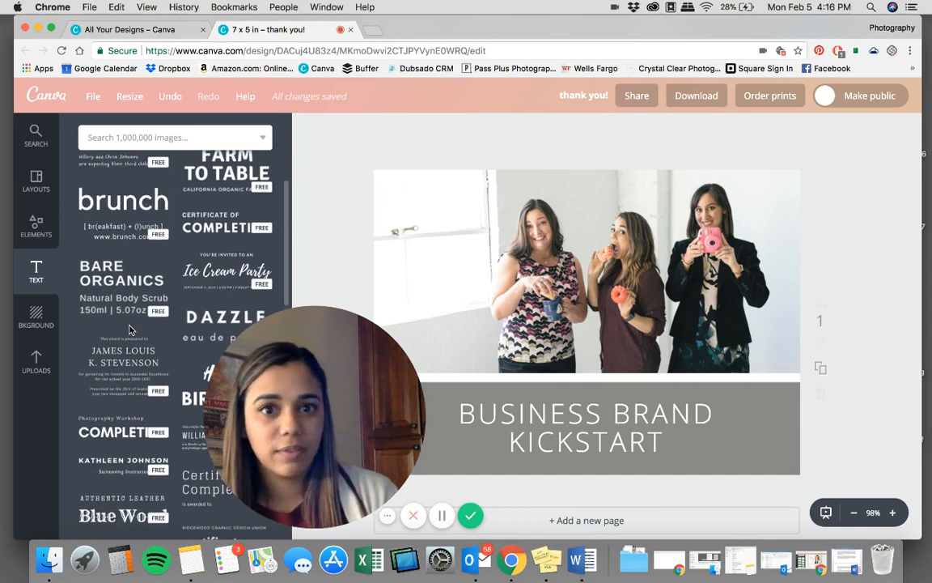
scroll(128, 328, up, 4)
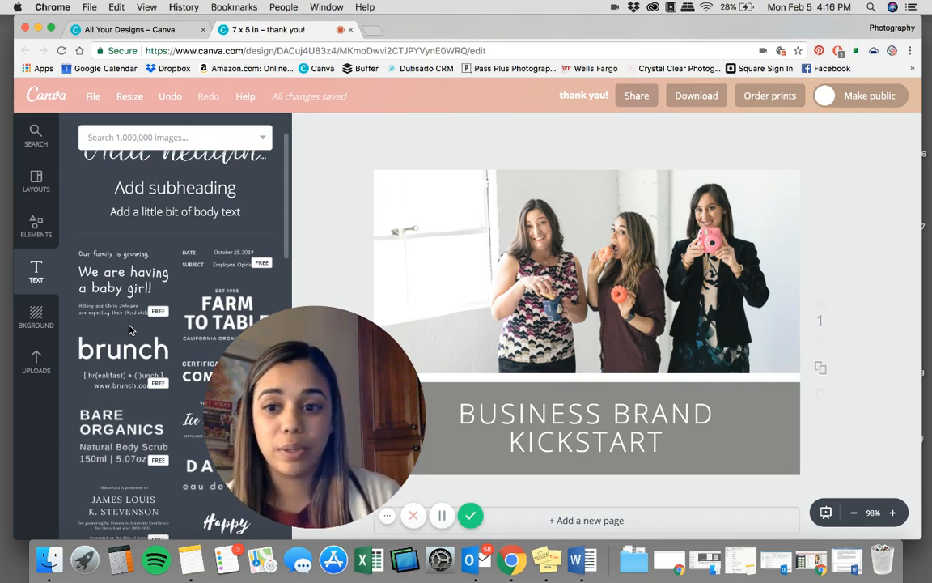
scroll(128, 329, up, 2)
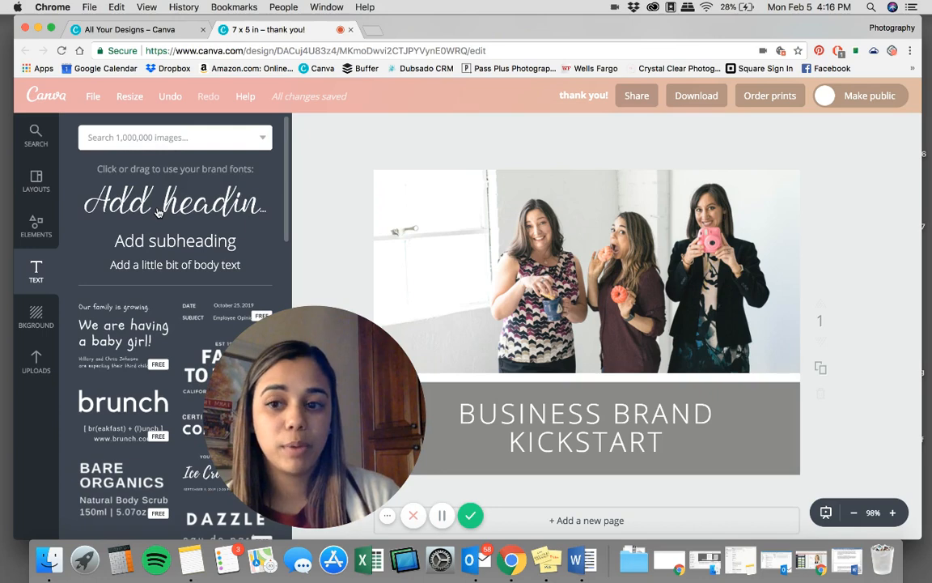
drag(180, 249, 704, 444)
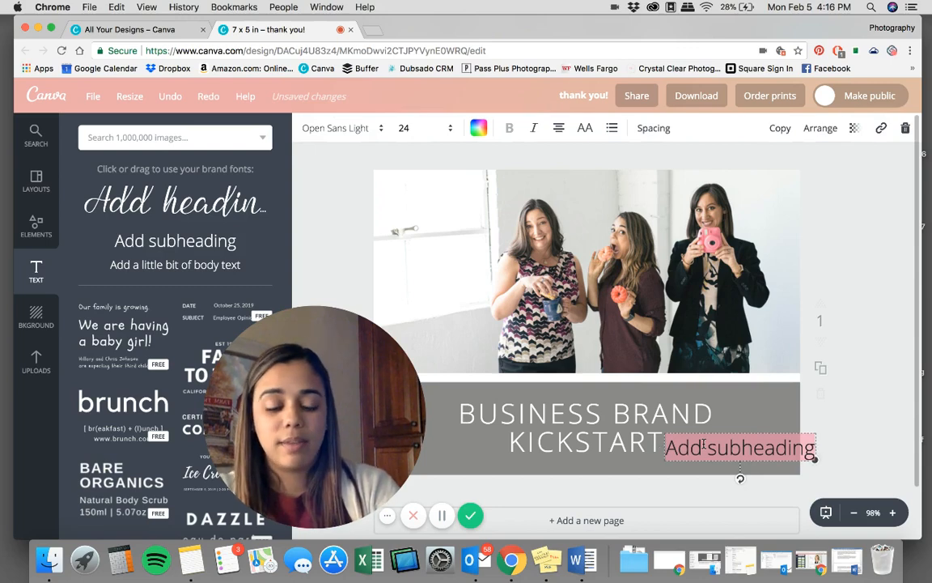
text(A)
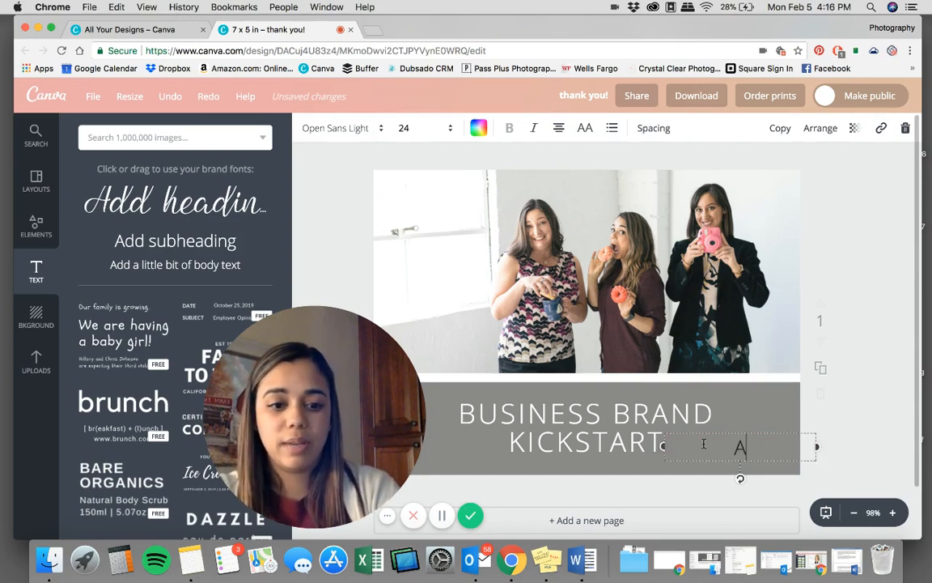
text(pril 2018)
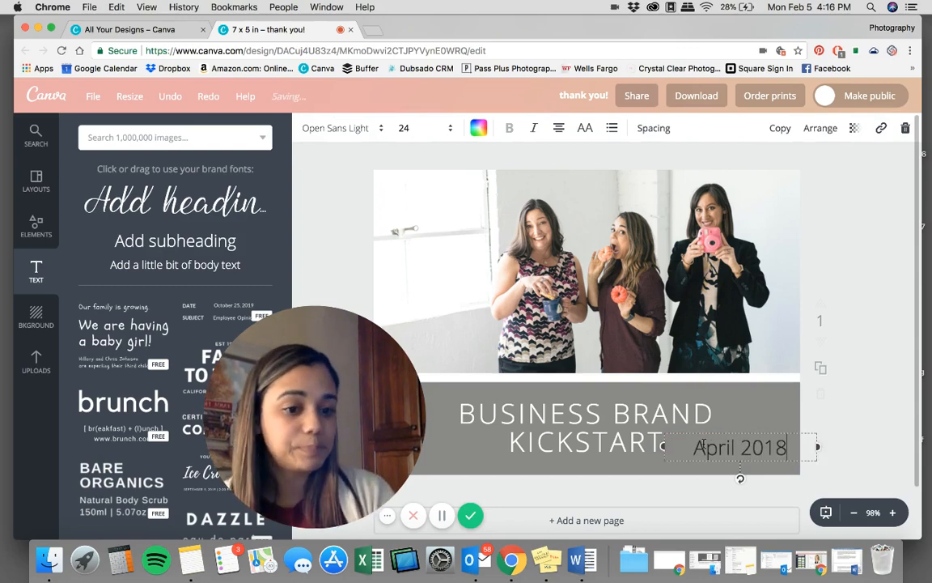
click(883, 440)
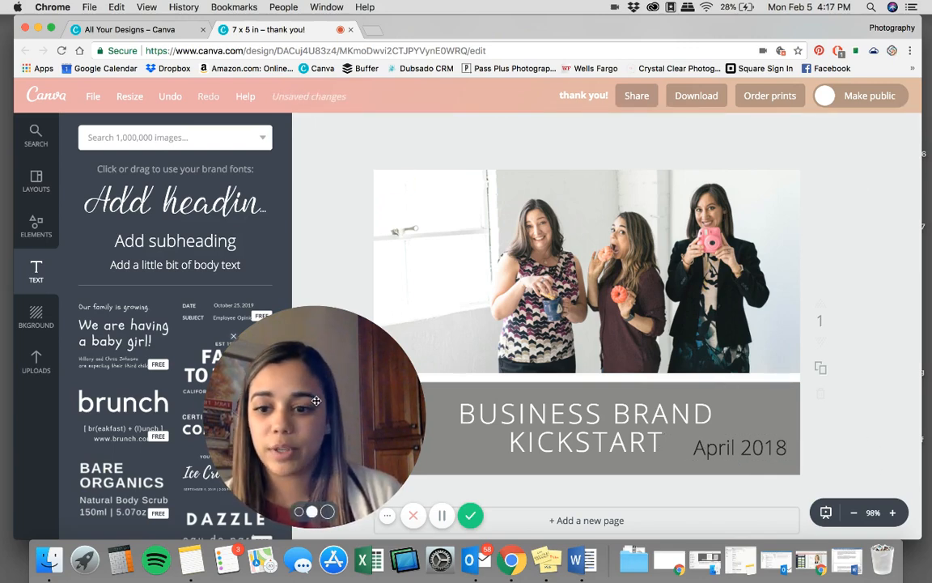
drag(317, 400, 156, 398)
click(36, 315)
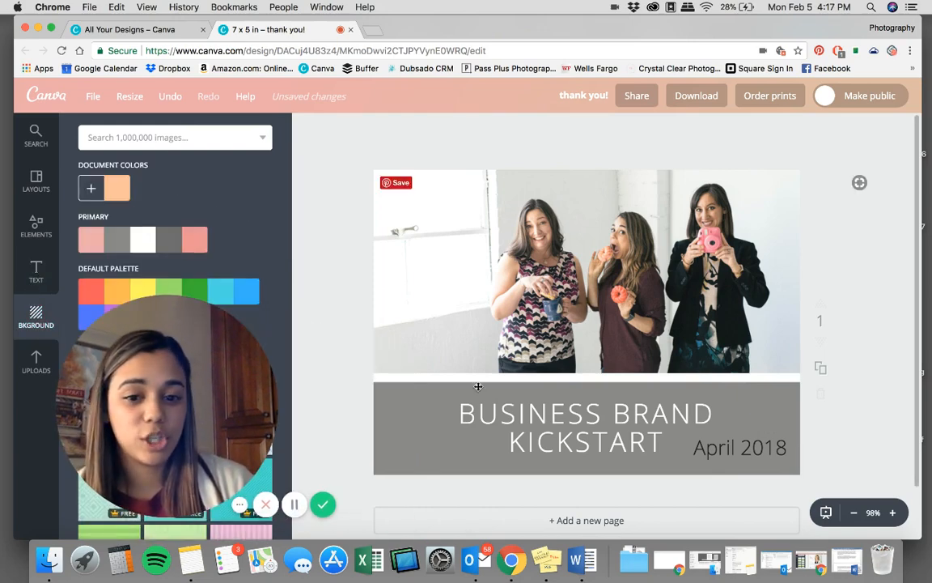
click(397, 437)
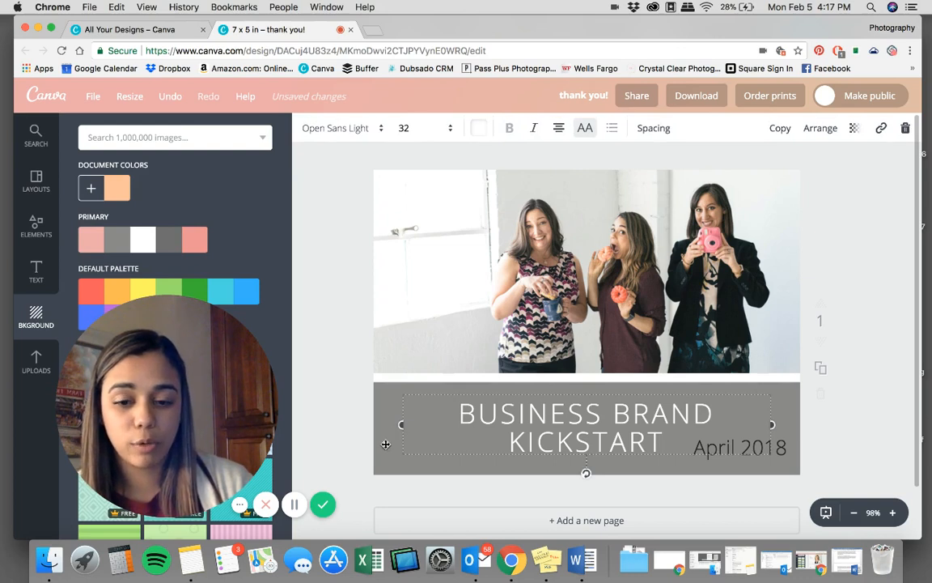
click(386, 445)
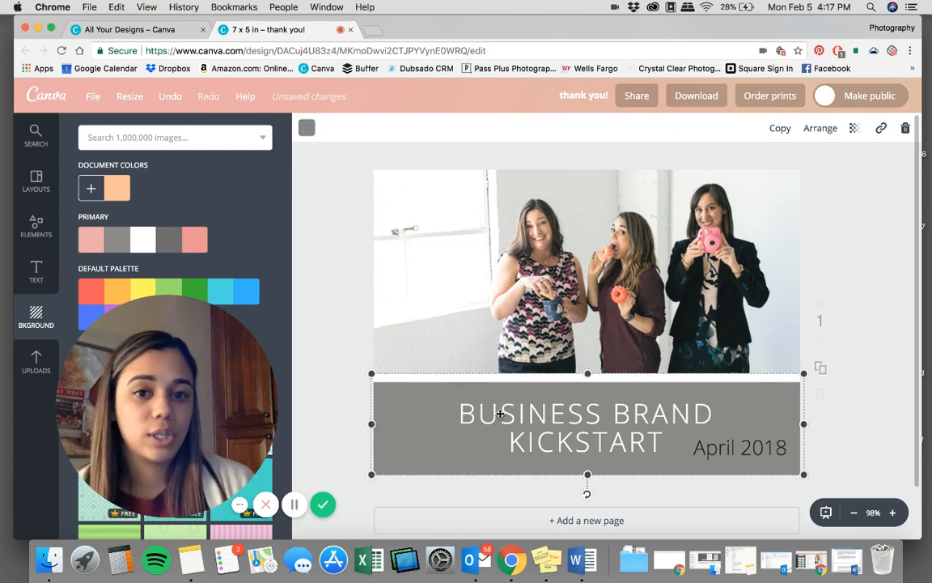
click(308, 129)
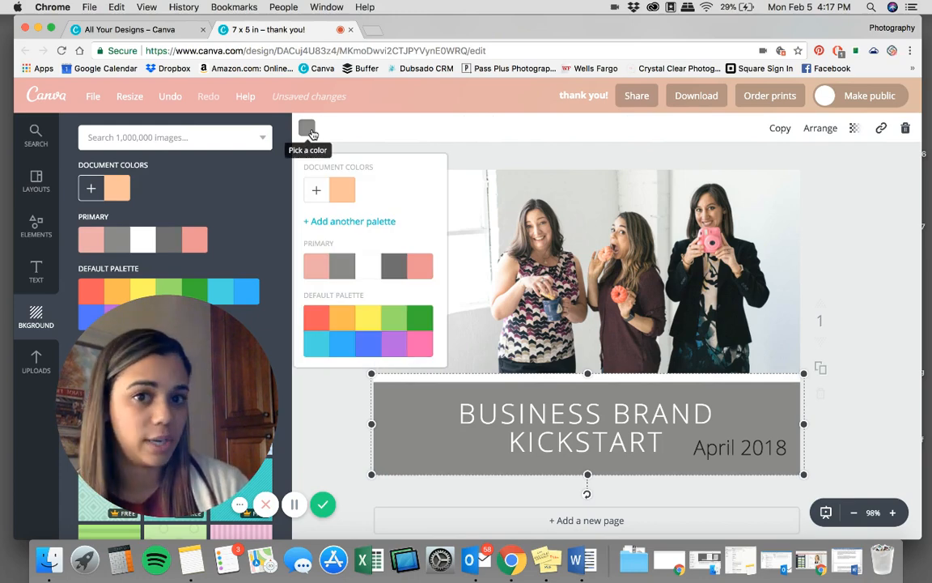
click(308, 130)
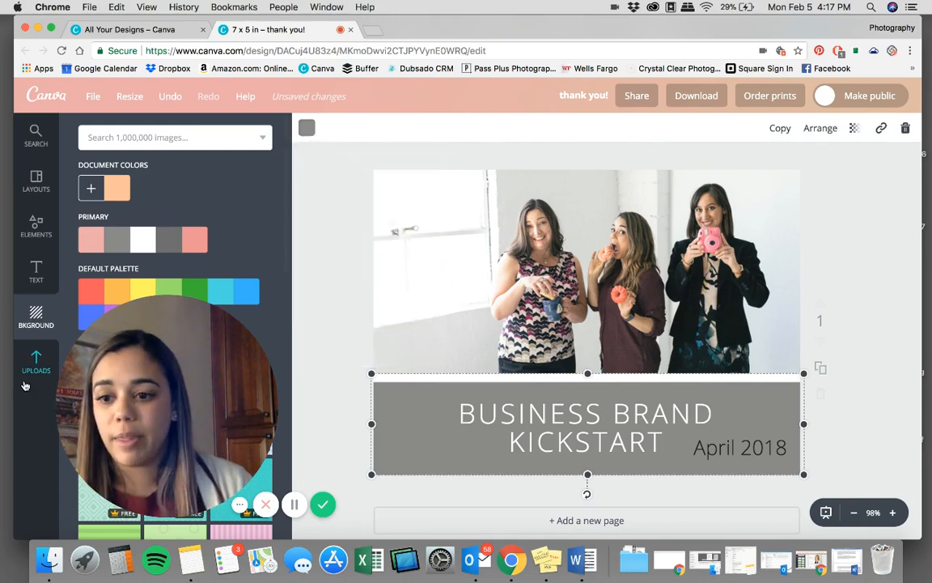
Open the BBK folder among the uploaded images.
click(24, 352)
scroll(242, 237, up, 5)
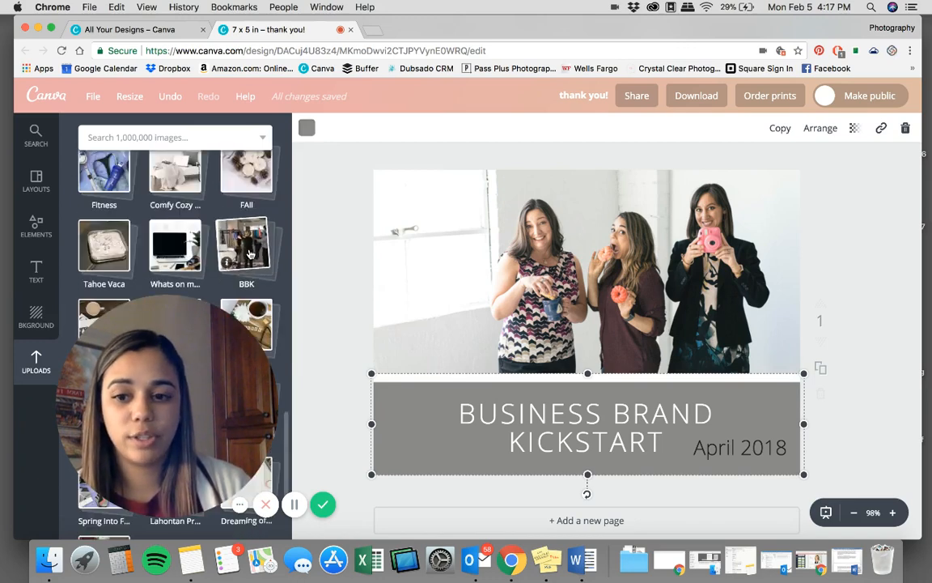
scroll(250, 254, down, 1)
click(247, 233)
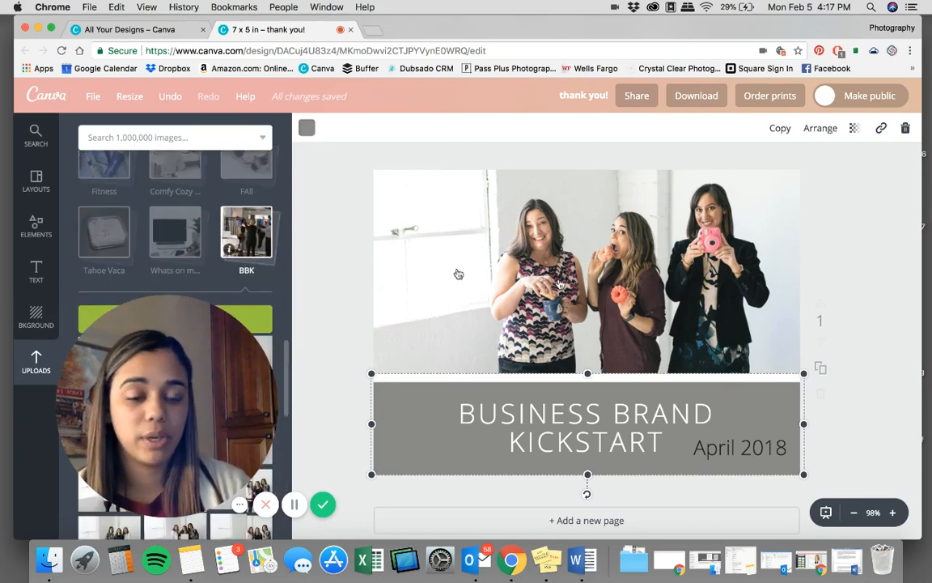
Deselect the gray banner on the card and open the 2018 Blog Headers design from the overview of all designs.
click(849, 319)
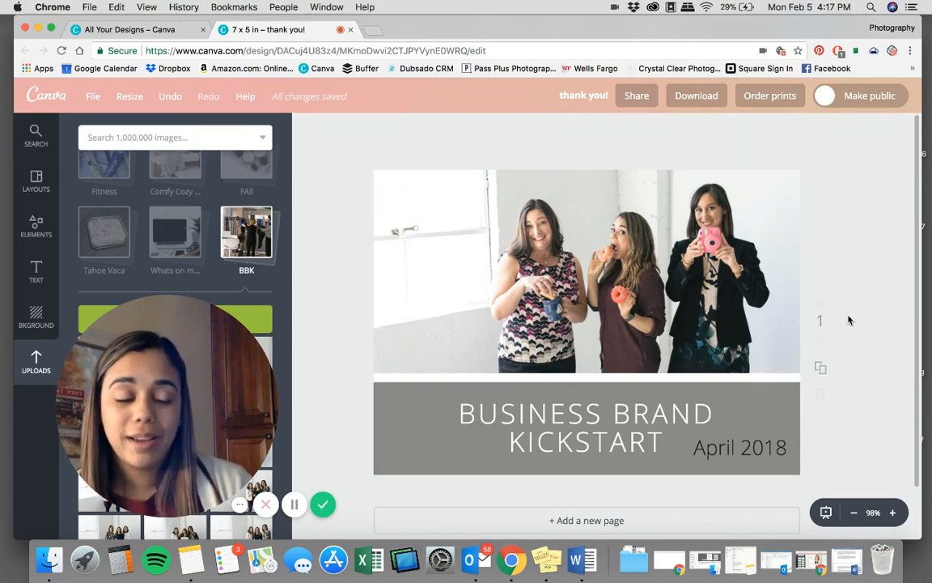
click(154, 30)
scroll(601, 295, down, 1)
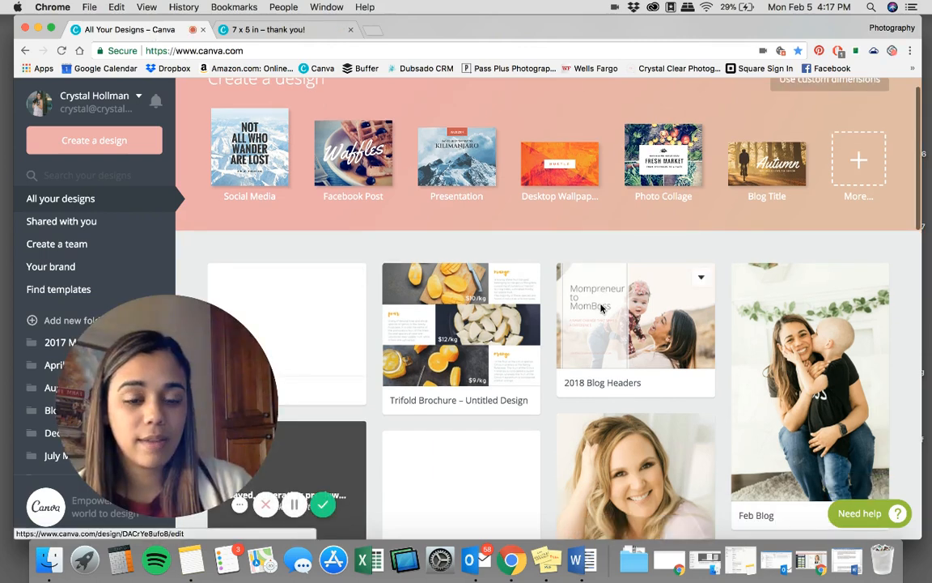
click(601, 307)
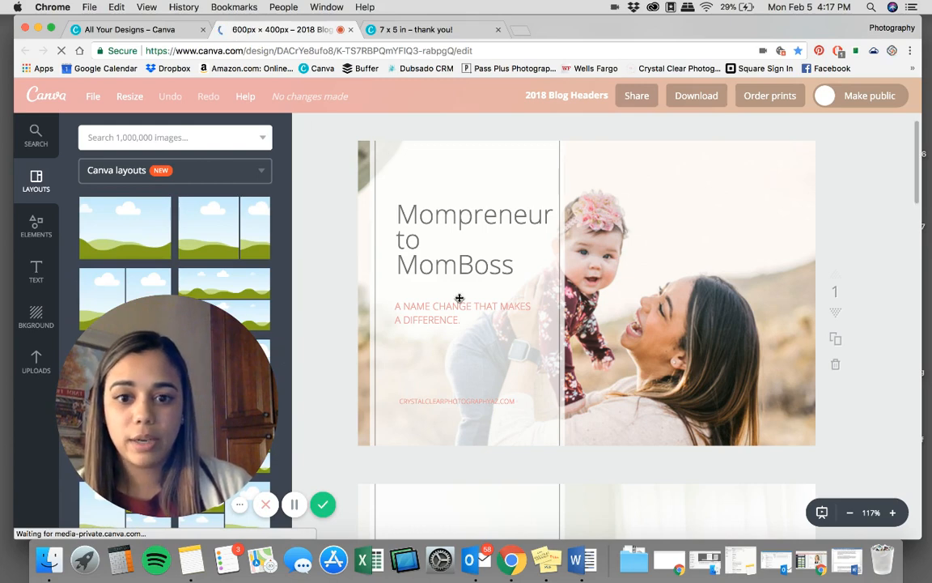
Look through the pages of the 2018 Blog Headers design, comparing their shared layout, fonts and colors, and return to the first page.
scroll(470, 365, down, 5)
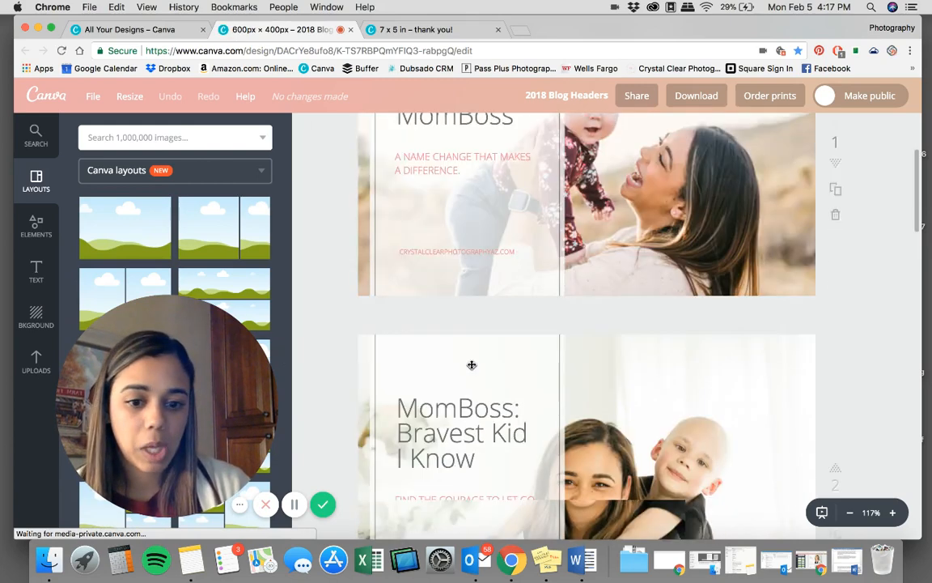
scroll(472, 365, down, 6)
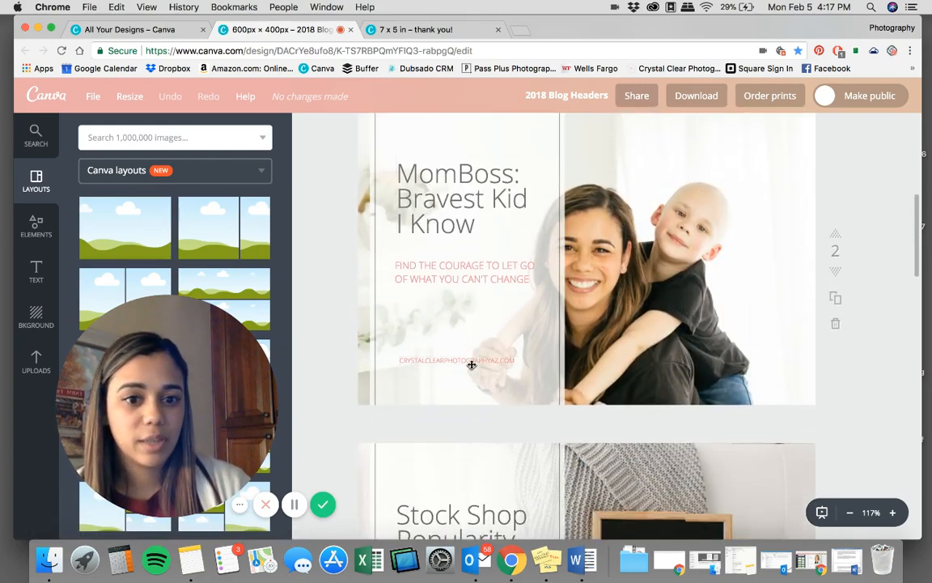
scroll(472, 365, down, 5)
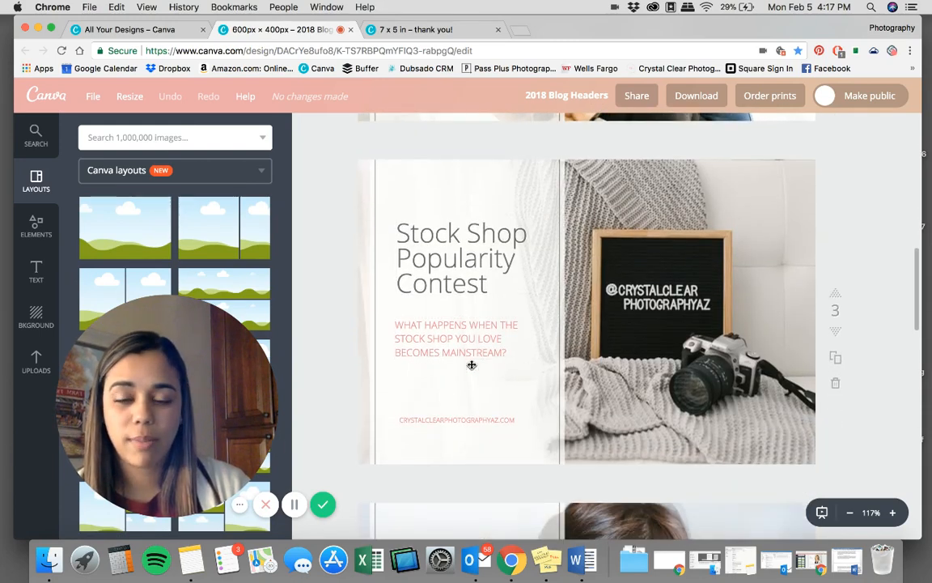
scroll(472, 365, down, 5)
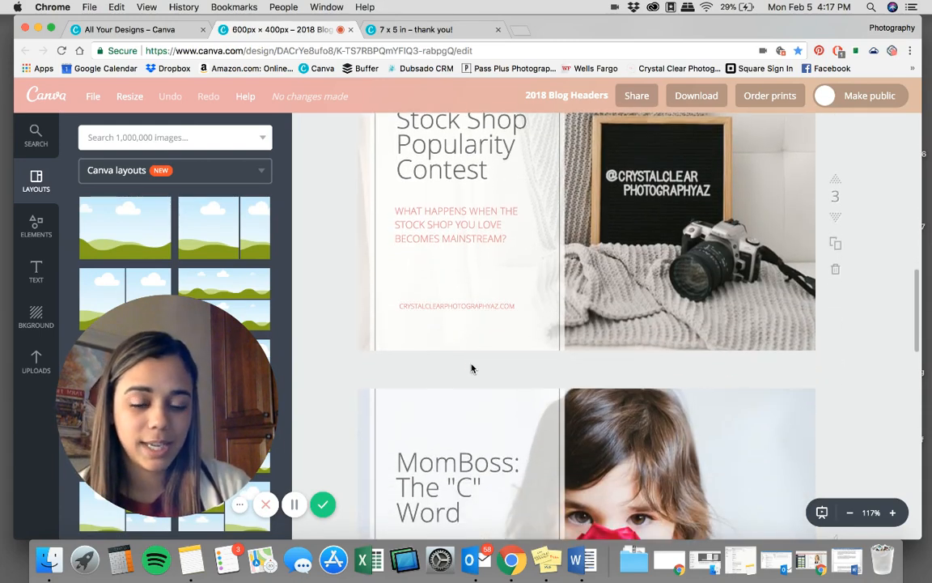
scroll(472, 365, down, 10)
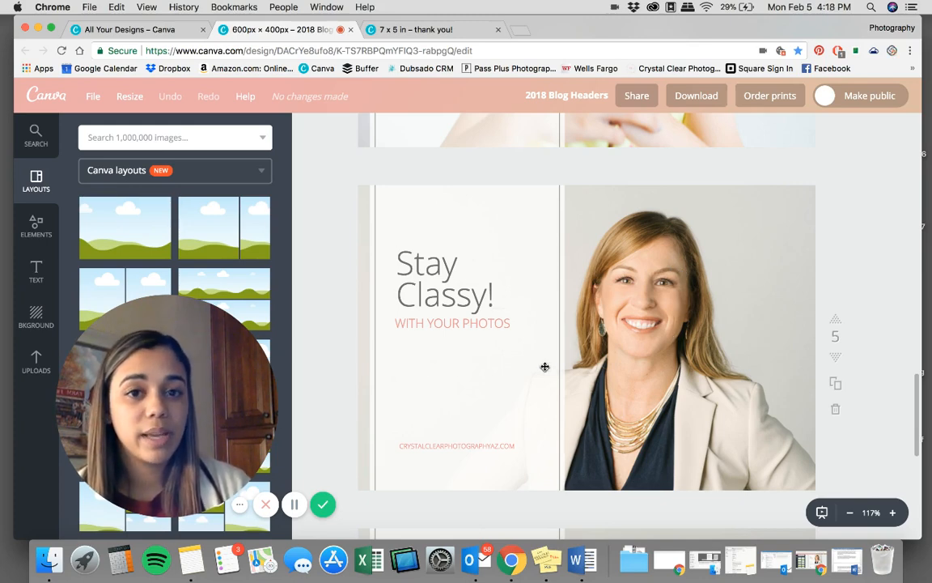
scroll(545, 368, down, 2)
scroll(545, 368, down, 5)
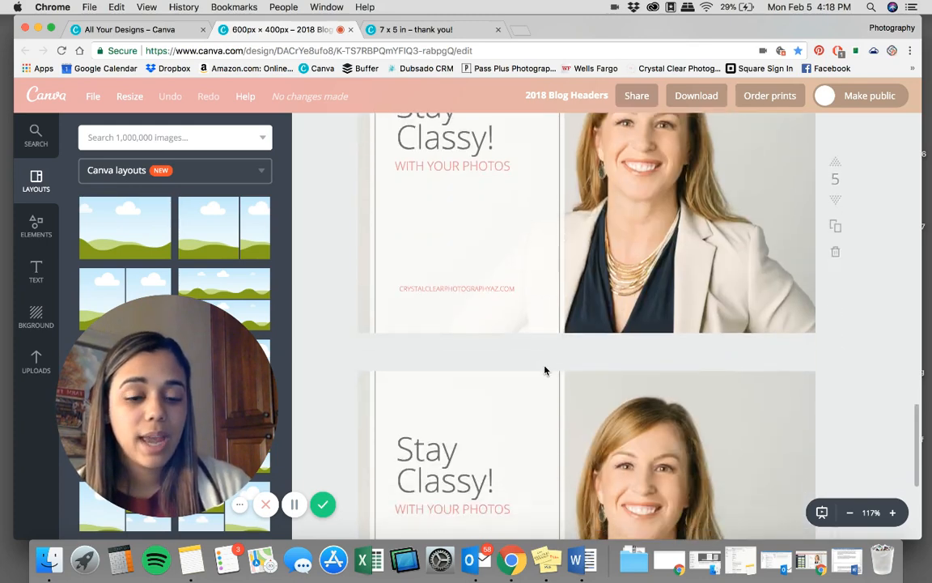
scroll(545, 367, up, 10)
scroll(545, 367, up, 5)
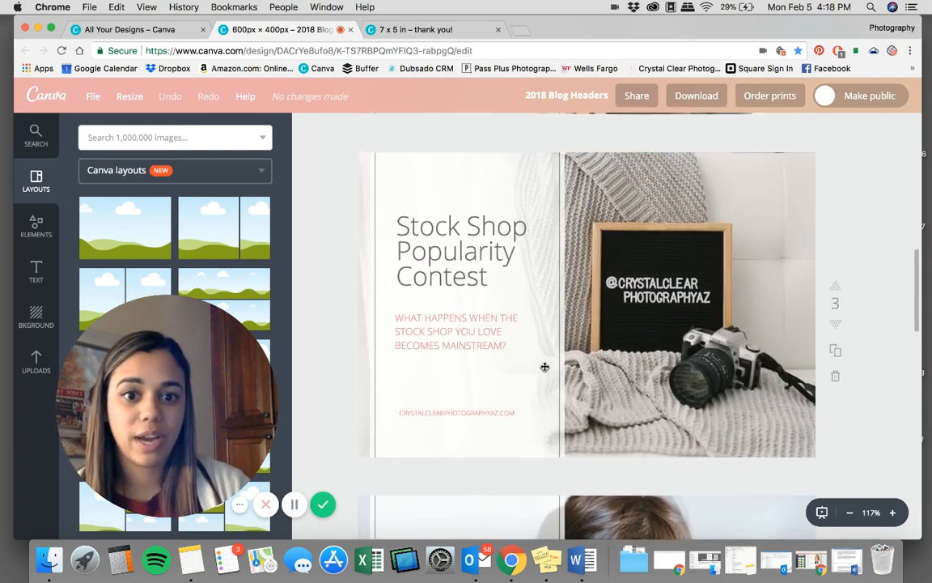
scroll(544, 367, up, 2)
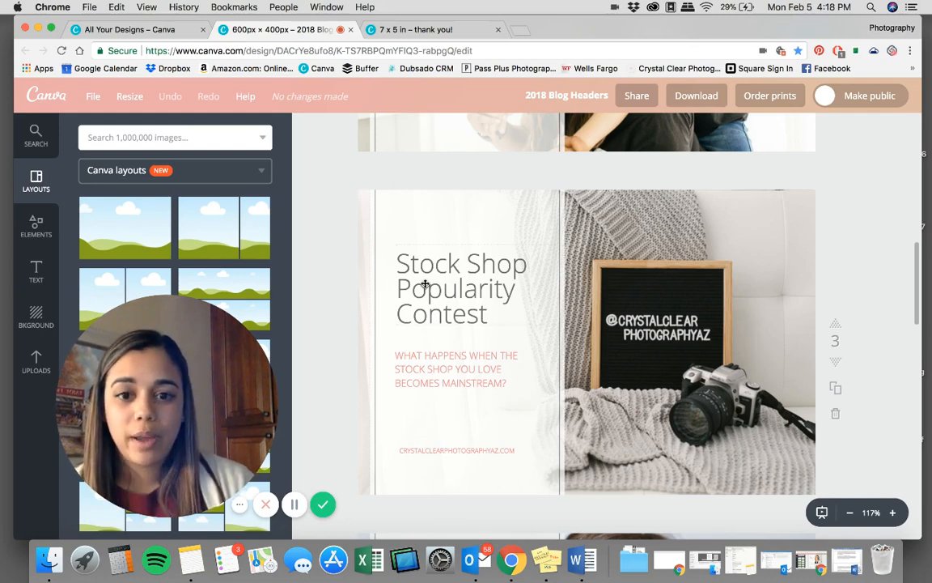
scroll(425, 284, up, 10)
scroll(425, 284, up, 5)
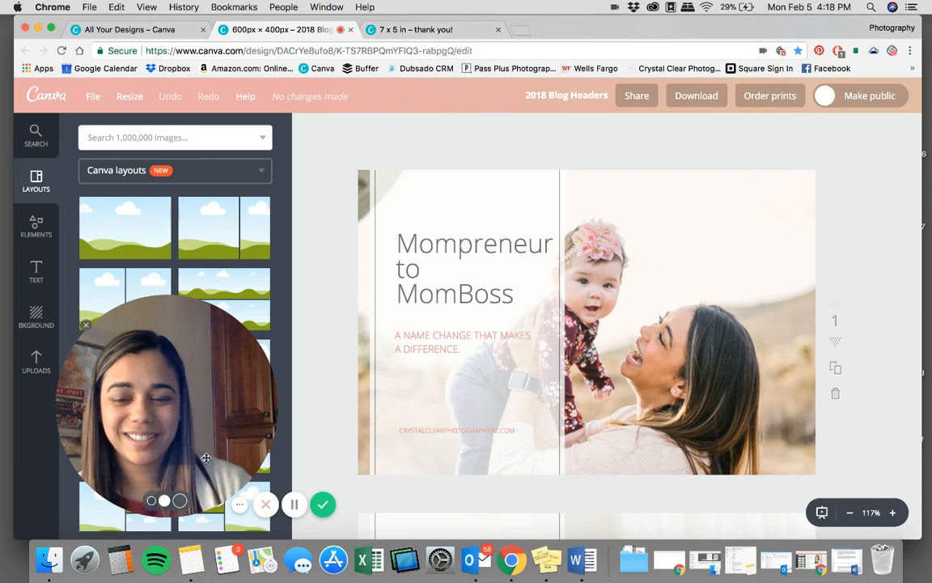
click(266, 506)
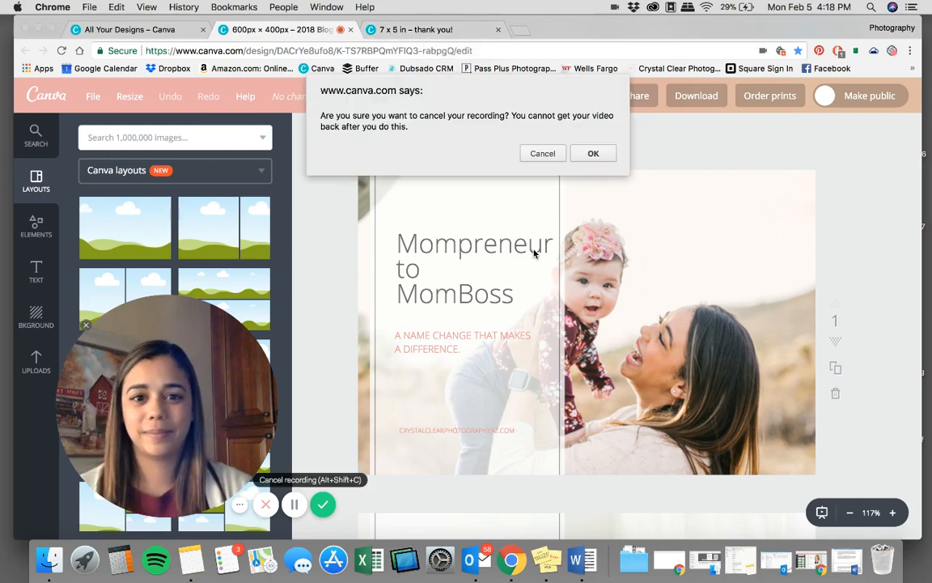